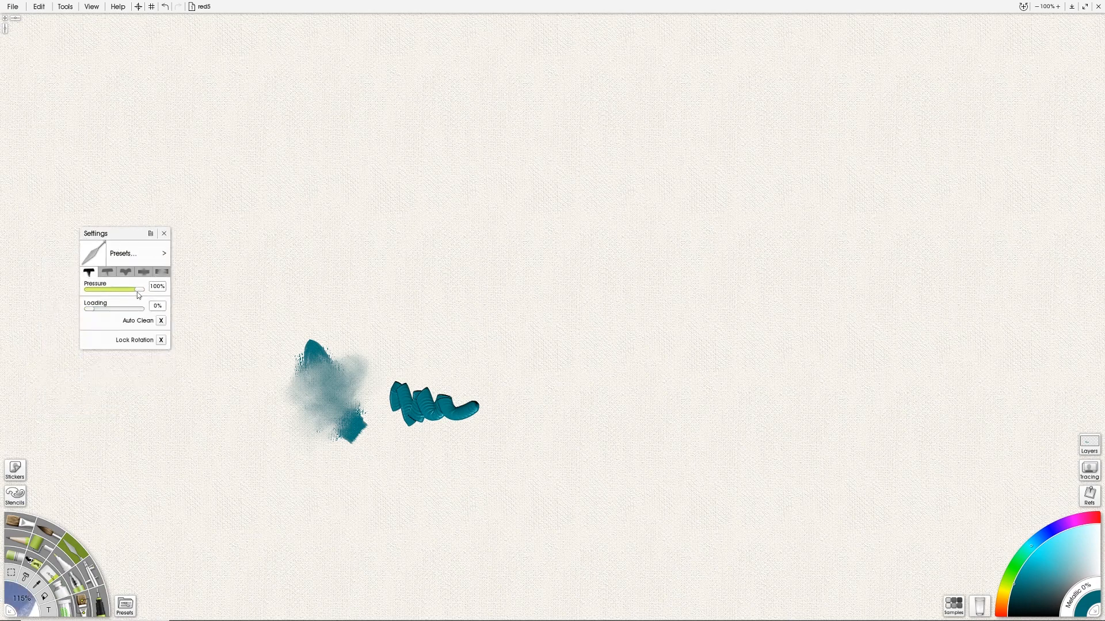
Step: Spread the teal paint outward into a large rough patch with the palette knife at 100% Pressure
mouse_move(438, 401)
mouse_down()
mouse_move(403, 414)
mouse_move(466, 403)
mouse_move(414, 454)
mouse_move(397, 345)
mouse_move(423, 273)
mouse_move(413, 259)
mouse_move(263, 457)
mouse_move(230, 462)
mouse_up()
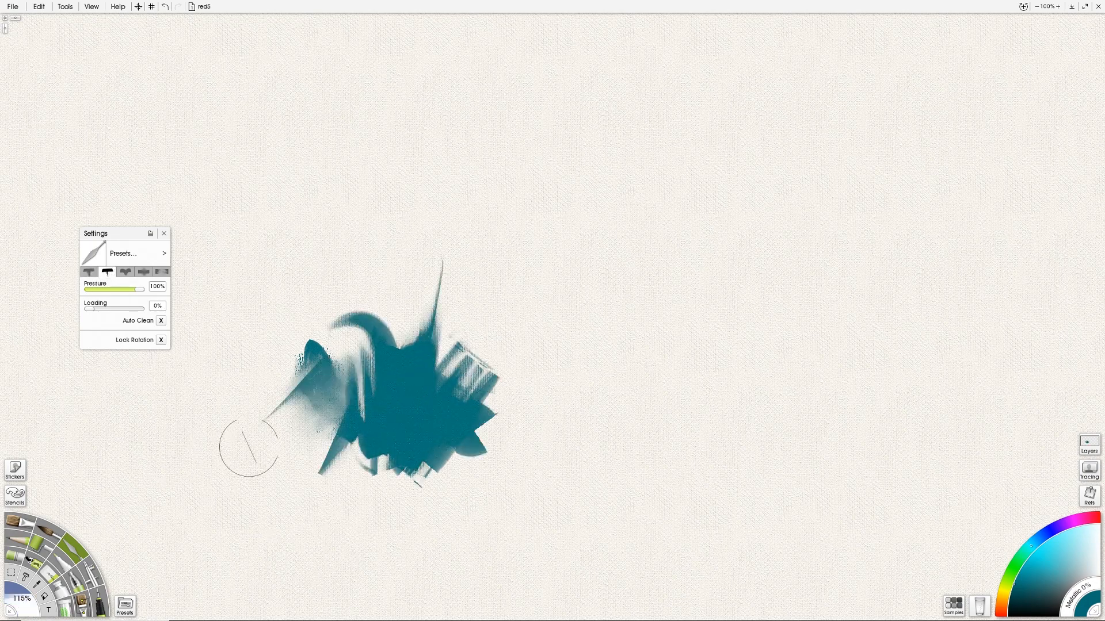
drag(407, 367, 299, 420)
drag(410, 340, 257, 437)
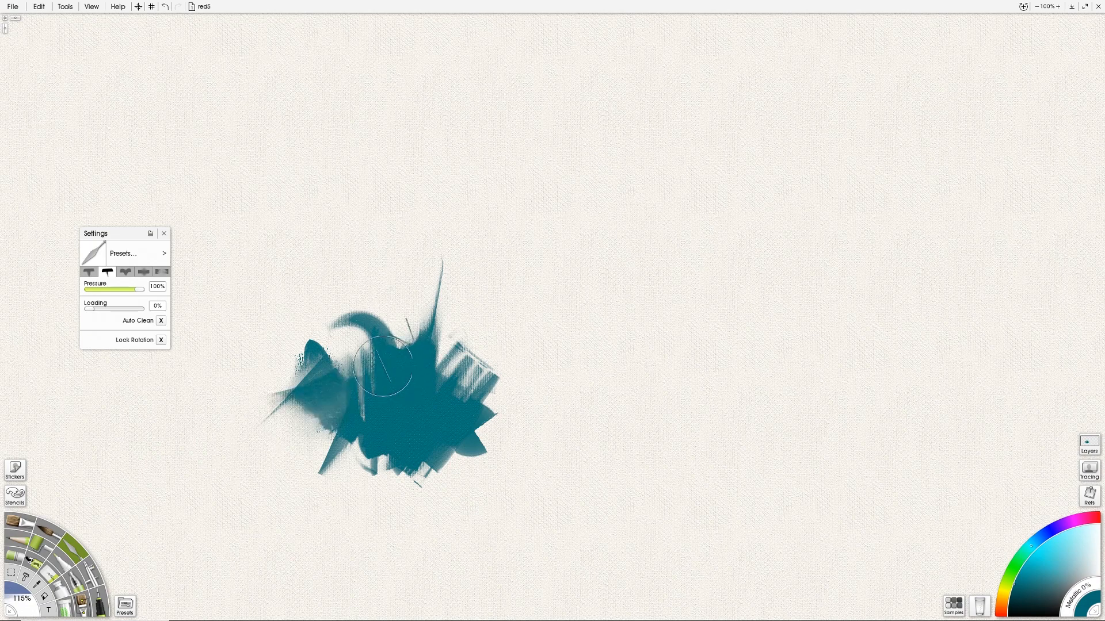
Step: Soften the teal patch's edges with the smudging and blurring palette knife types, and close the tool settings
click(89, 272)
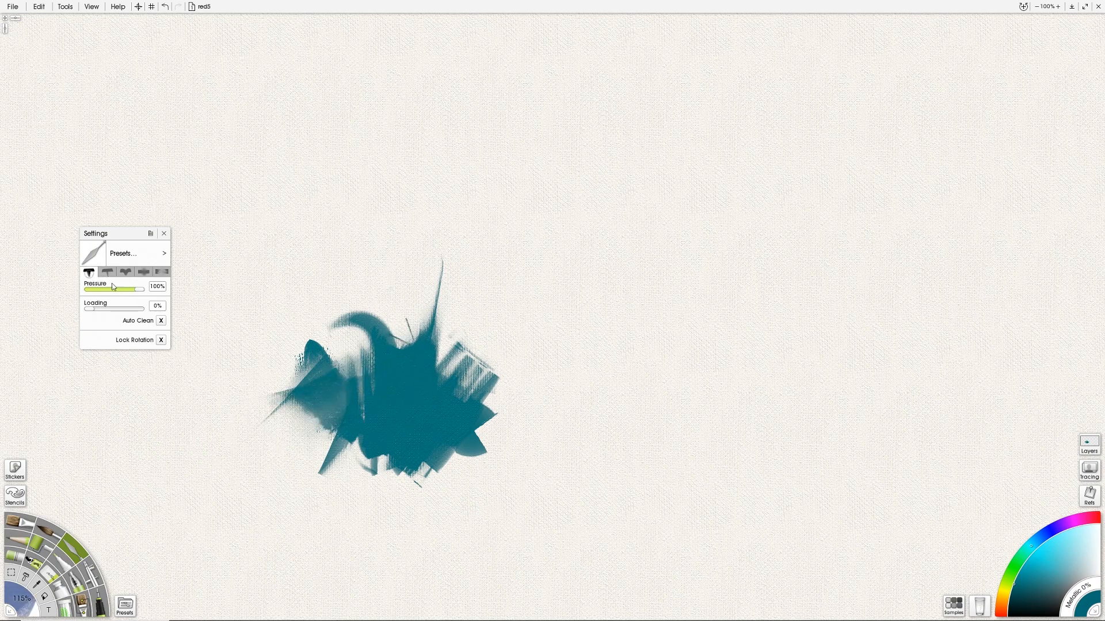
click(127, 274)
drag(419, 382, 480, 351)
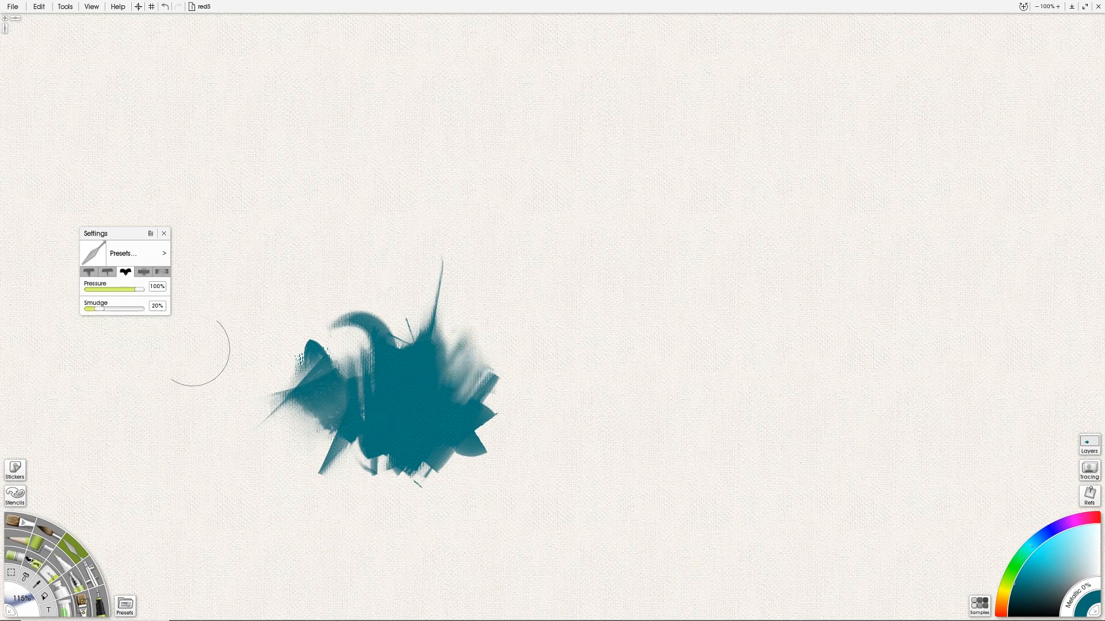
click(143, 272)
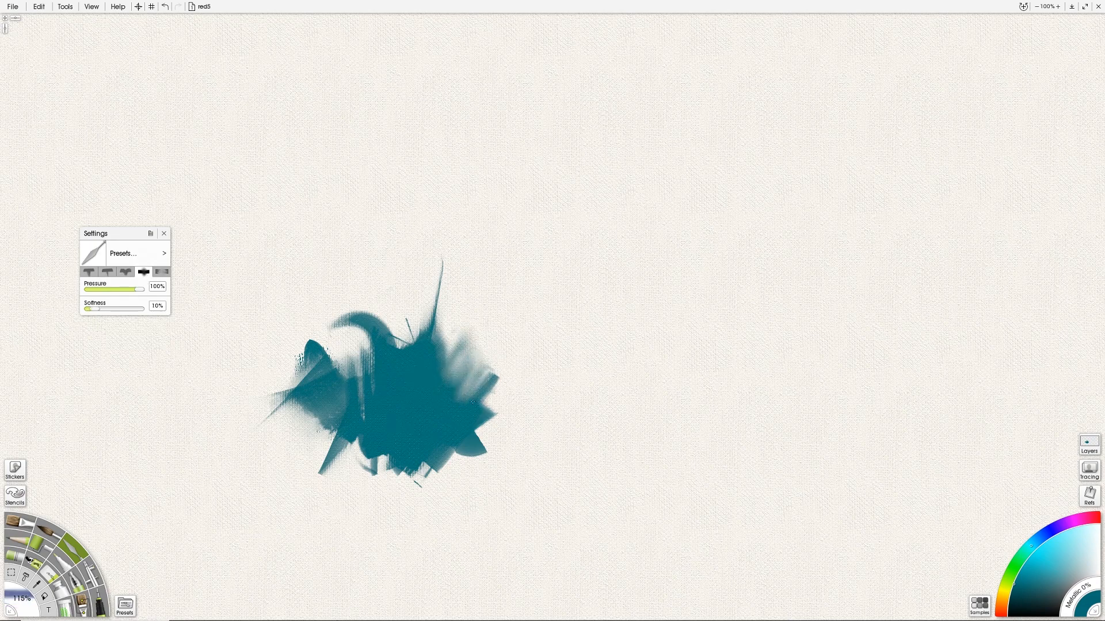
click(162, 272)
mouse_move(403, 414)
mouse_down()
mouse_move(363, 370)
mouse_move(305, 354)
mouse_move(276, 405)
mouse_move(324, 443)
mouse_move(331, 466)
mouse_move(374, 403)
mouse_move(345, 403)
mouse_move(376, 456)
mouse_move(406, 469)
mouse_up()
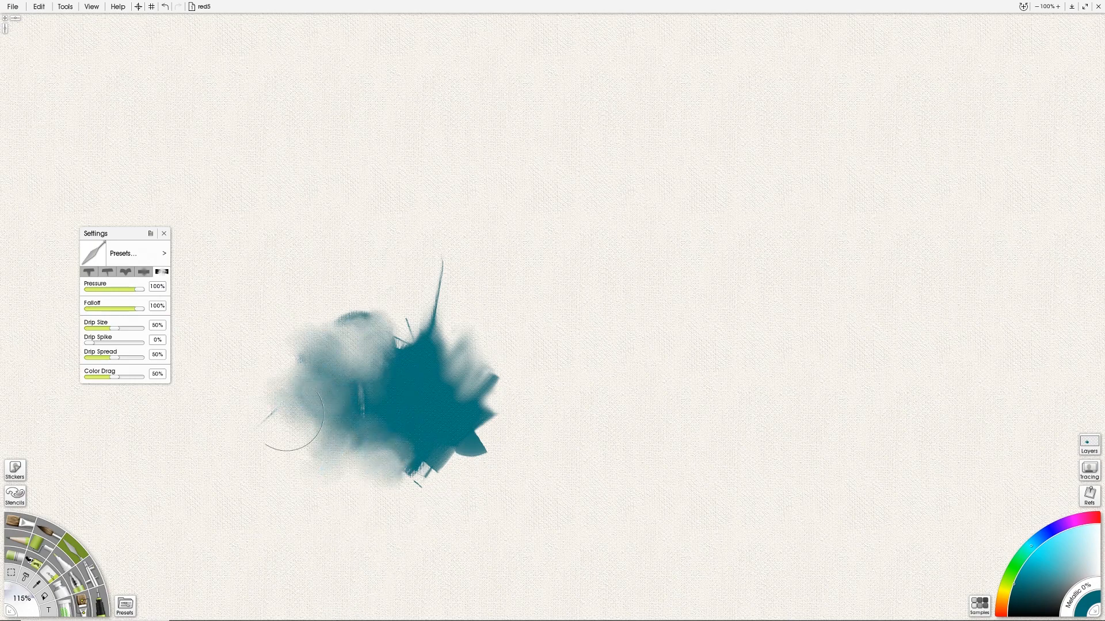
click(90, 270)
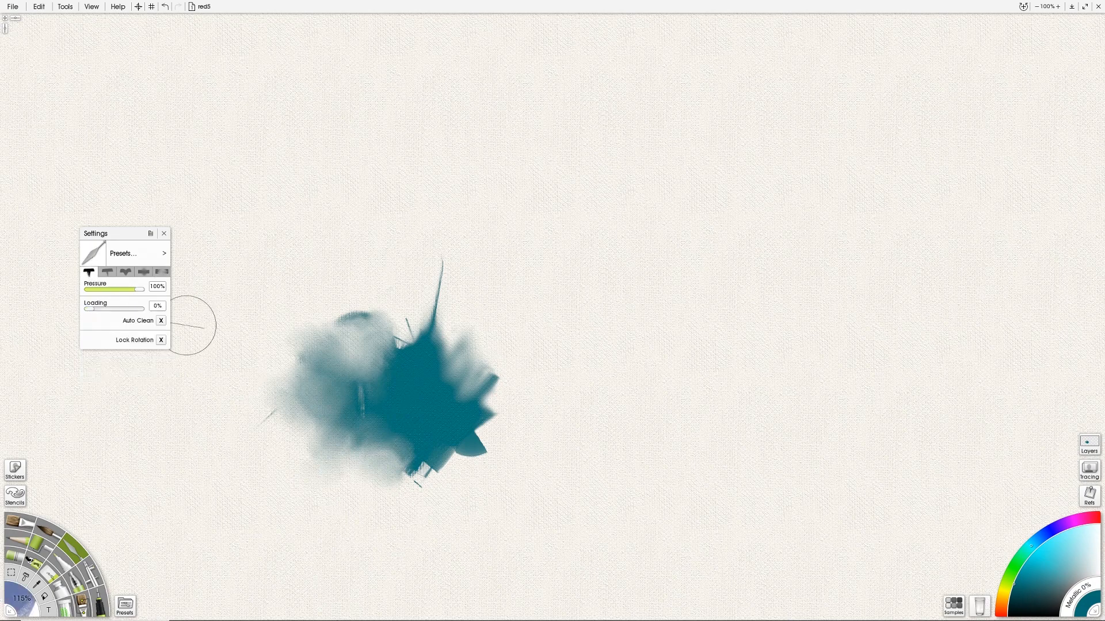
click(162, 272)
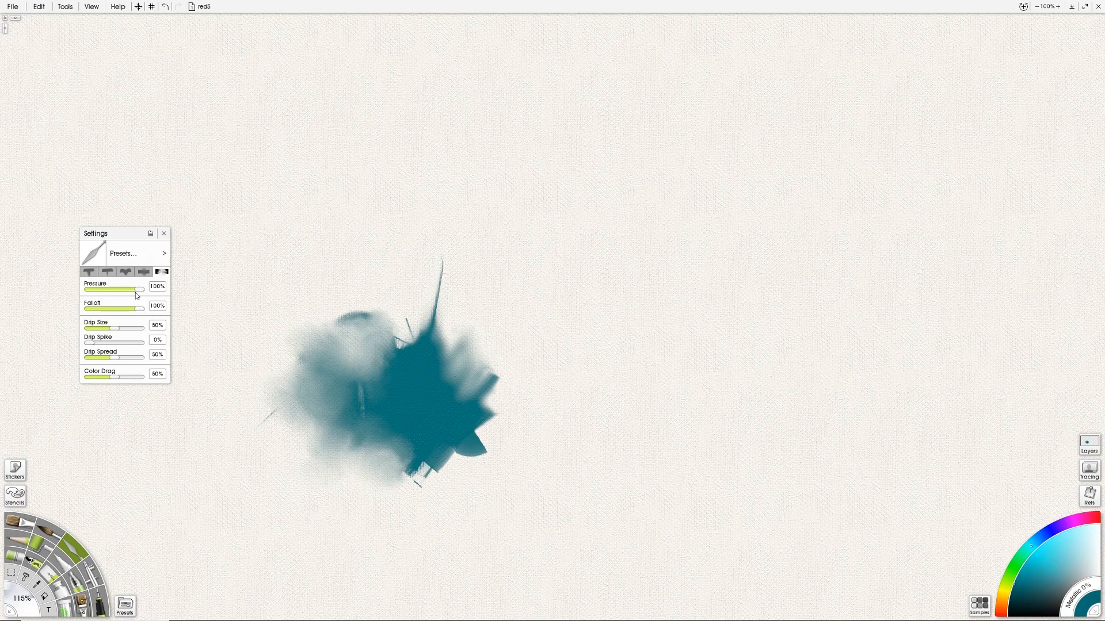
click(164, 233)
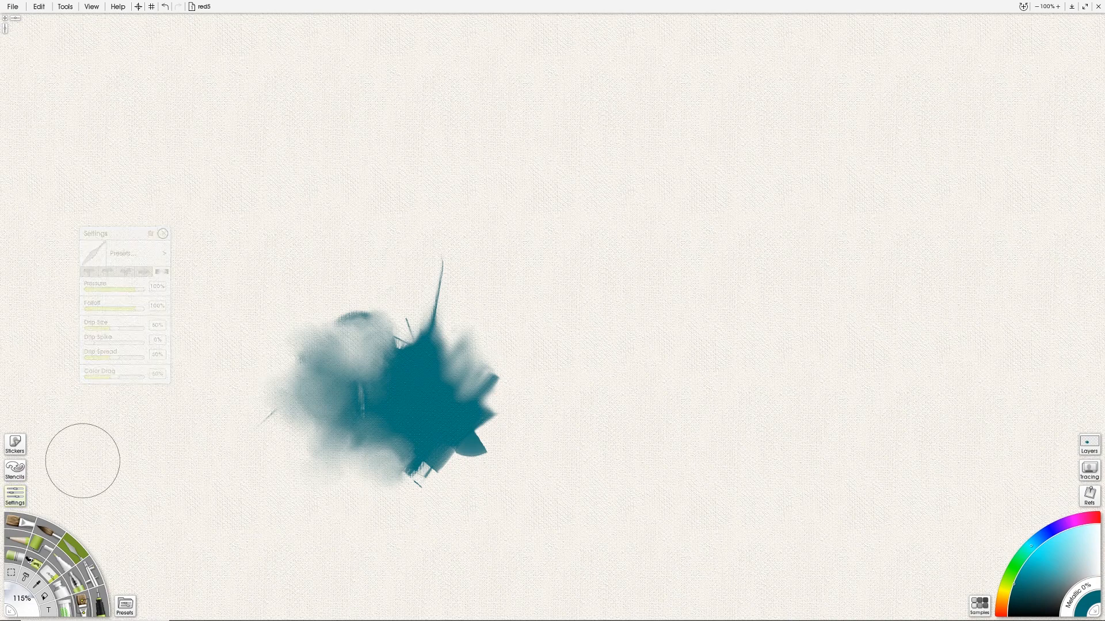
Step: Lay a long horizontal strip of bright blue paint above the teal patch with the Paint Tube at 132% size
click(78, 606)
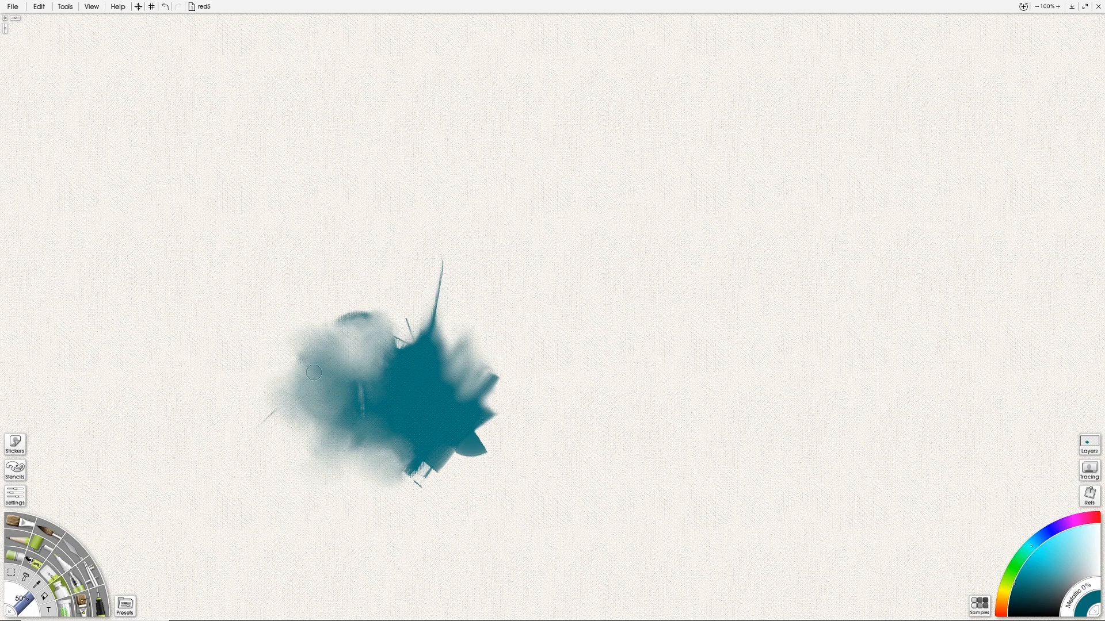
drag(1031, 547, 1038, 542)
drag(1049, 558, 1045, 544)
drag(428, 263, 505, 259)
drag(264, 234, 640, 243)
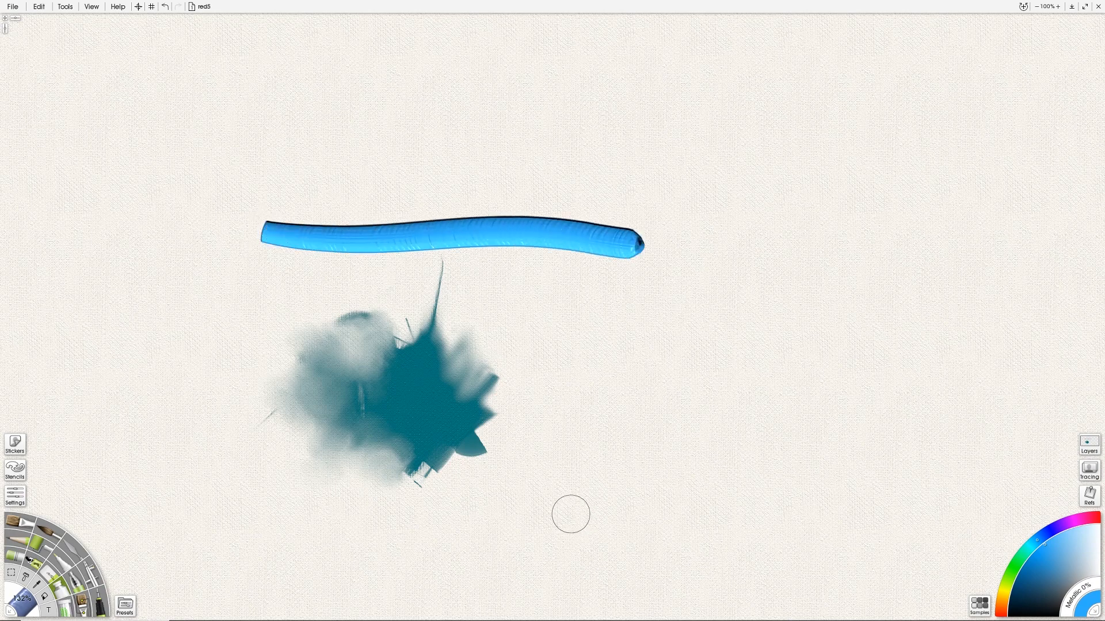
Step: Spread the blue strip up, down and into the teal patch with the first palette knife type at 100% Pressure and 0% Loading
click(68, 550)
click(15, 496)
click(92, 275)
mouse_move(283, 250)
mouse_down()
mouse_move(294, 196)
mouse_move(276, 252)
mouse_up()
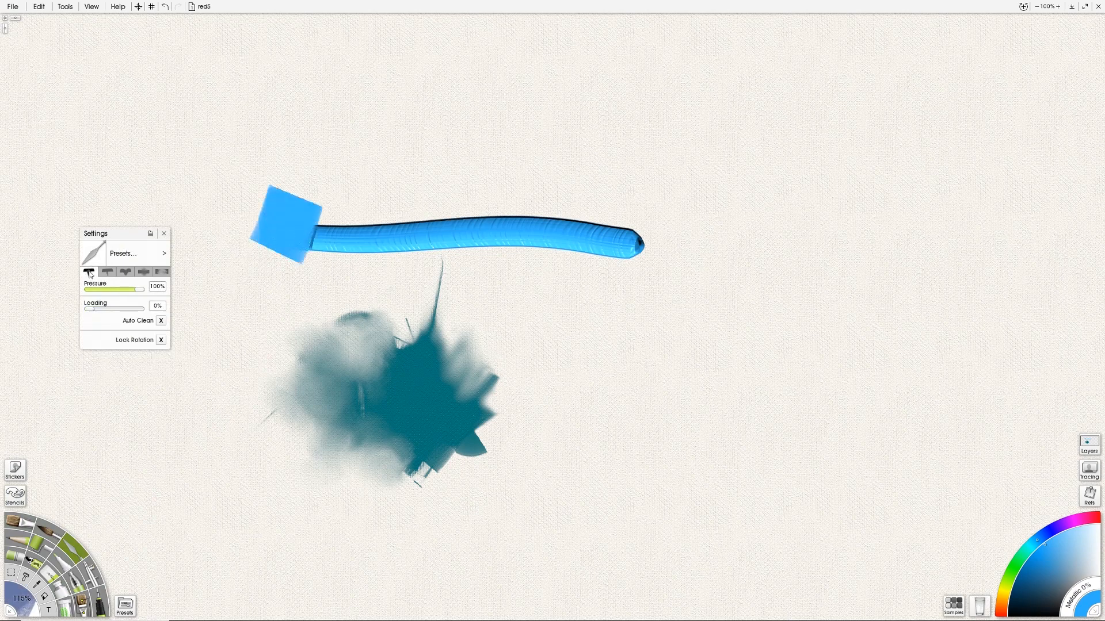
mouse_move(336, 212)
mouse_down()
mouse_move(342, 248)
mouse_move(383, 223)
mouse_move(331, 244)
mouse_move(398, 237)
mouse_move(362, 239)
mouse_move(381, 254)
mouse_move(420, 241)
mouse_move(424, 188)
mouse_move(424, 245)
mouse_move(469, 242)
mouse_move(460, 223)
mouse_move(483, 268)
mouse_move(509, 243)
mouse_move(519, 296)
mouse_move(554, 257)
mouse_move(557, 186)
mouse_move(584, 276)
mouse_move(607, 201)
mouse_move(597, 341)
mouse_move(621, 289)
mouse_move(619, 97)
mouse_move(574, 391)
mouse_move(562, 92)
mouse_move(519, 365)
mouse_move(521, 273)
mouse_move(580, 242)
mouse_move(391, 274)
mouse_move(339, 237)
mouse_move(286, 145)
mouse_move(365, 256)
mouse_move(300, 361)
mouse_move(403, 265)
mouse_up()
mouse_move(386, 315)
mouse_down()
mouse_move(397, 322)
mouse_move(365, 368)
mouse_move(412, 311)
mouse_move(417, 374)
mouse_up()
mouse_move(476, 307)
mouse_down()
mouse_move(458, 131)
mouse_move(459, 155)
mouse_move(505, 169)
mouse_move(491, 103)
mouse_up()
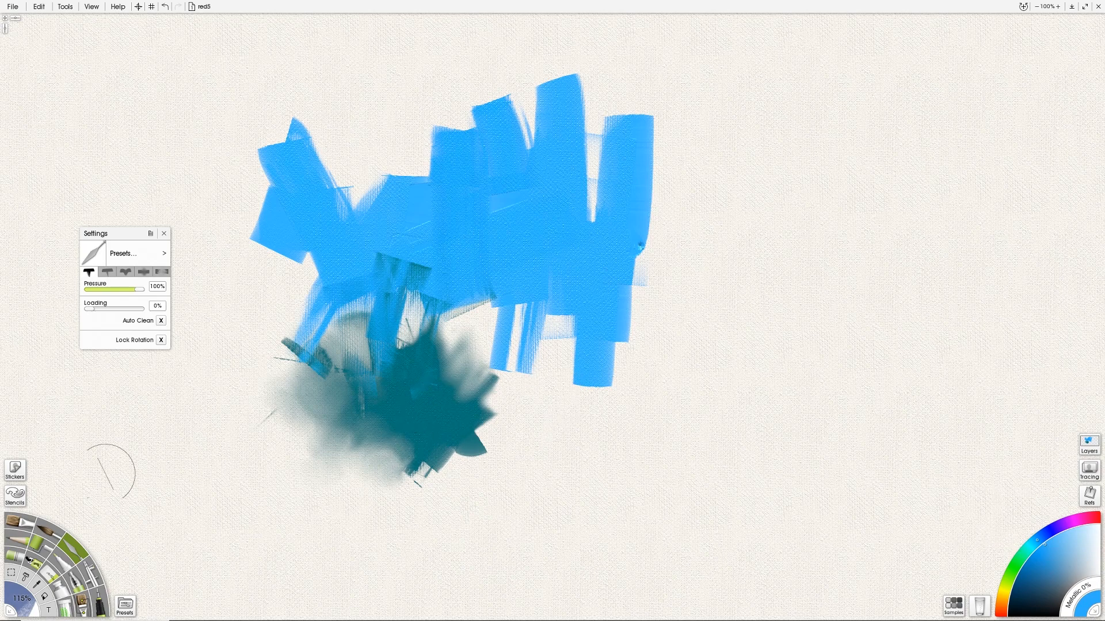
Step: Select the oil brush and clear the layer of all paint
click(23, 524)
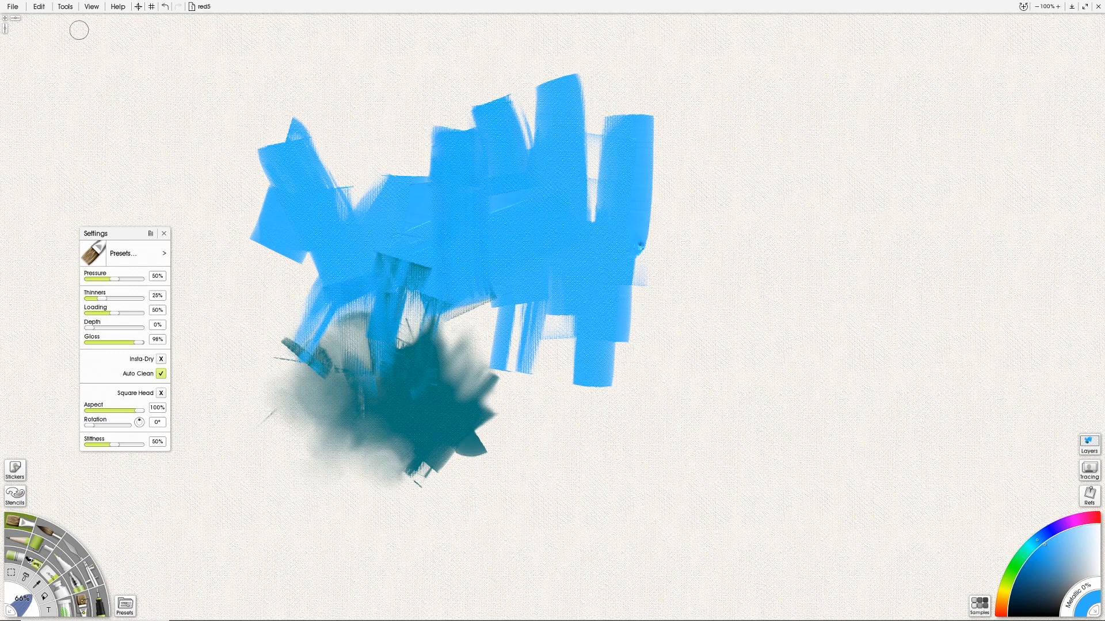
click(39, 6)
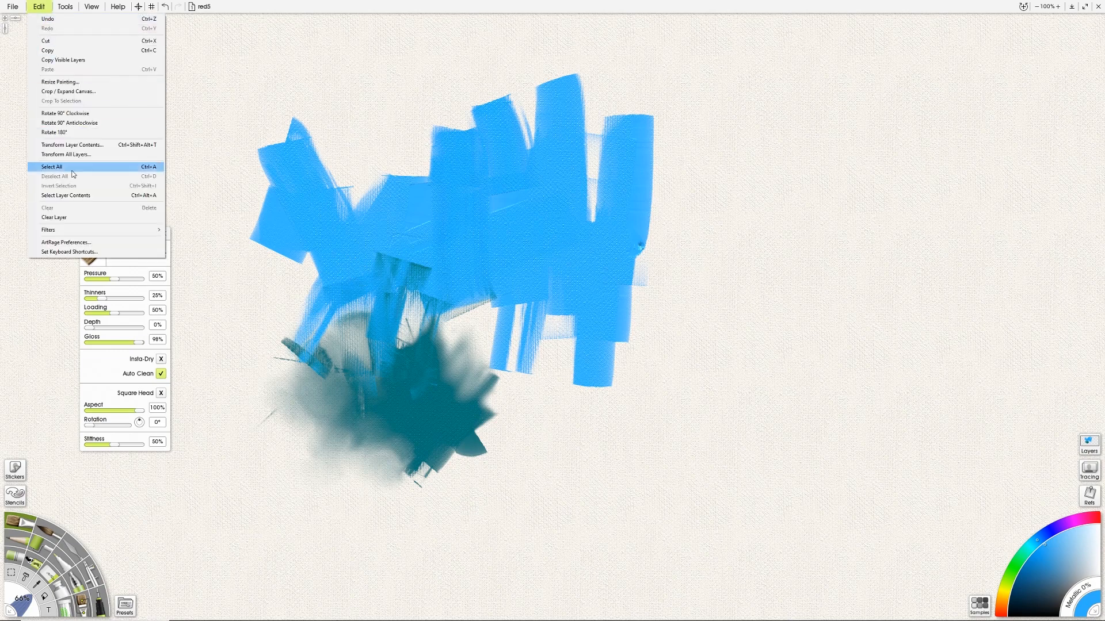
click(70, 220)
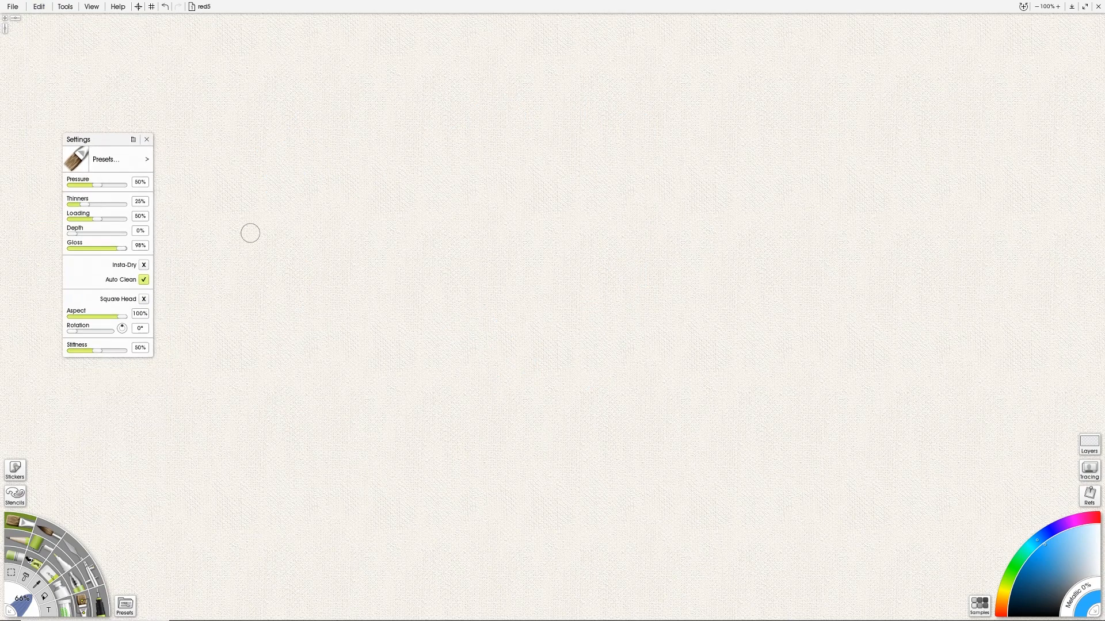
Step: Choose a more saturated blue and paint a wide S-shaped oil stroke across the canvas centre at 216% brush size
click(1029, 556)
key(shift)
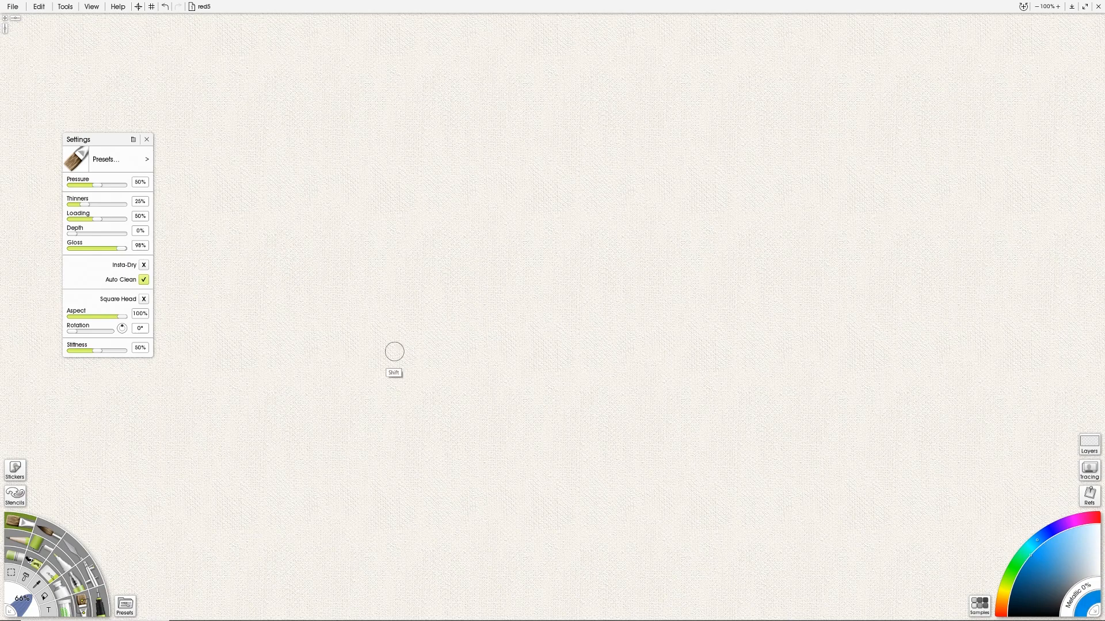
shift+drag(403, 352, 563, 359)
mouse_move(357, 323)
shift+mouse_down()
mouse_move(543, 327)
mouse_move(323, 316)
mouse_move(412, 306)
mouse_move(527, 316)
mouse_move(331, 314)
mouse_move(664, 222)
shift+mouse_up()
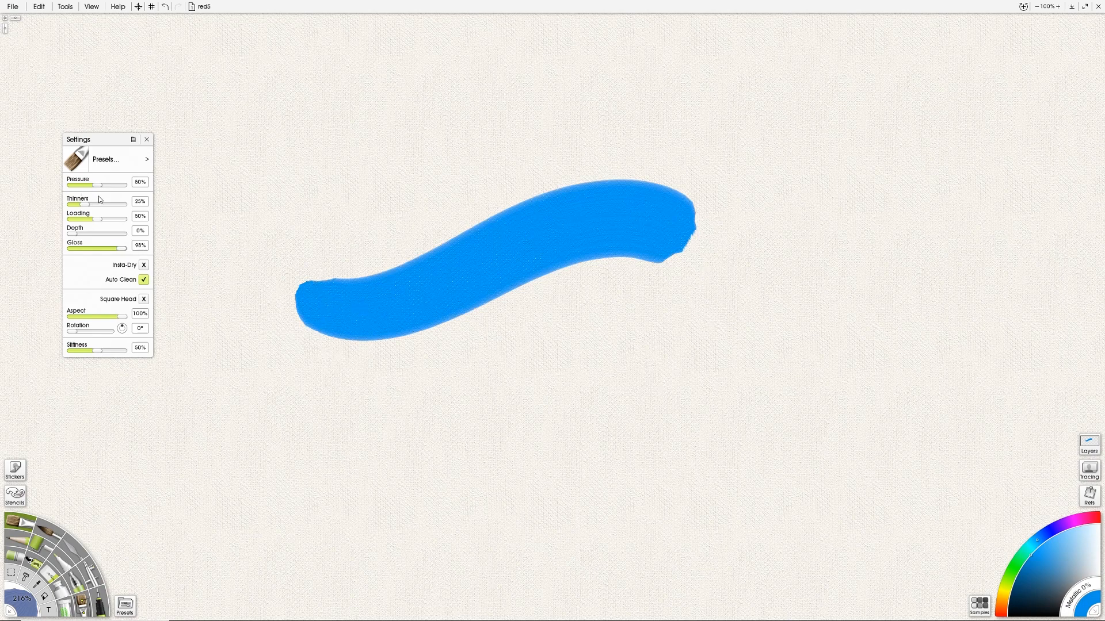
Step: Paint comparison strokes above and below the first one with Pressure at 98% and 18%, and return Pressure to 49%
drag(98, 188, 120, 186)
mouse_move(371, 219)
mouse_down()
mouse_move(637, 111)
mouse_move(639, 122)
mouse_up()
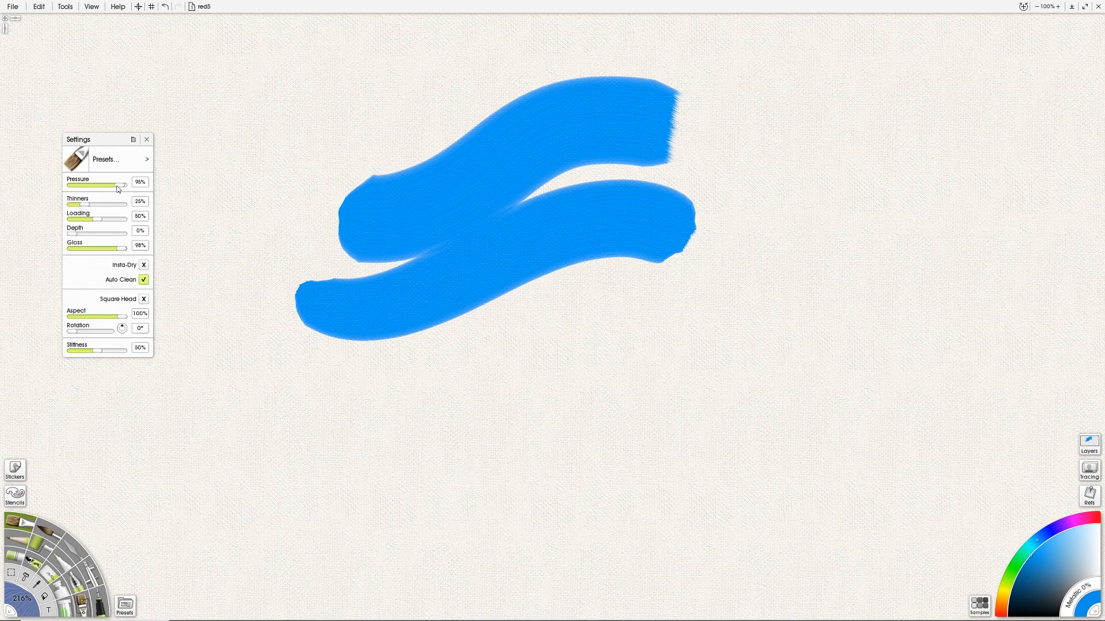
drag(118, 187, 80, 191)
mouse_move(305, 367)
mouse_down()
mouse_move(474, 358)
mouse_move(693, 297)
mouse_up()
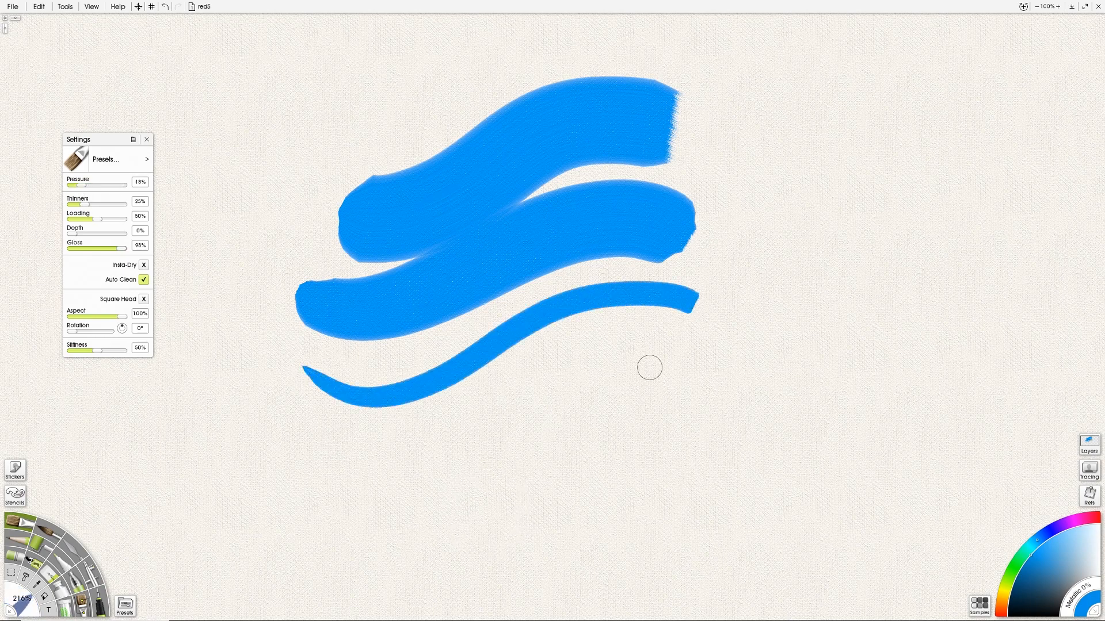
drag(84, 188, 99, 187)
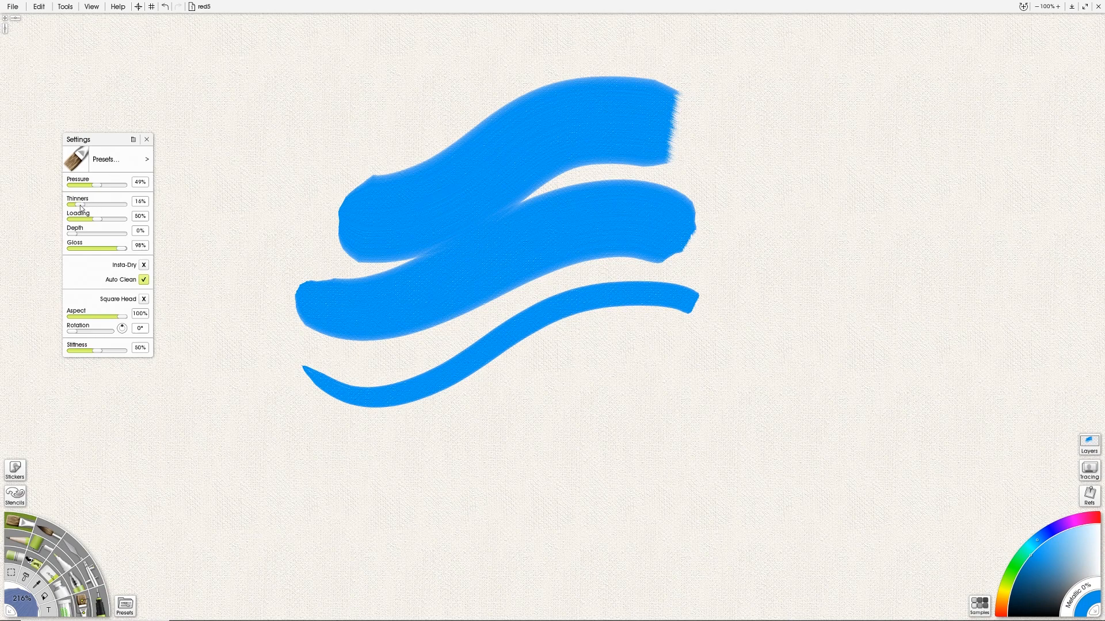
Step: Paint oil brush samples at 170% size with Thinners at 1%, 91%, 62% and 44% in the canvas's lower part
mouse_move(399, 428)
mouse_down()
mouse_move(346, 432)
mouse_move(449, 439)
mouse_move(604, 383)
mouse_up()
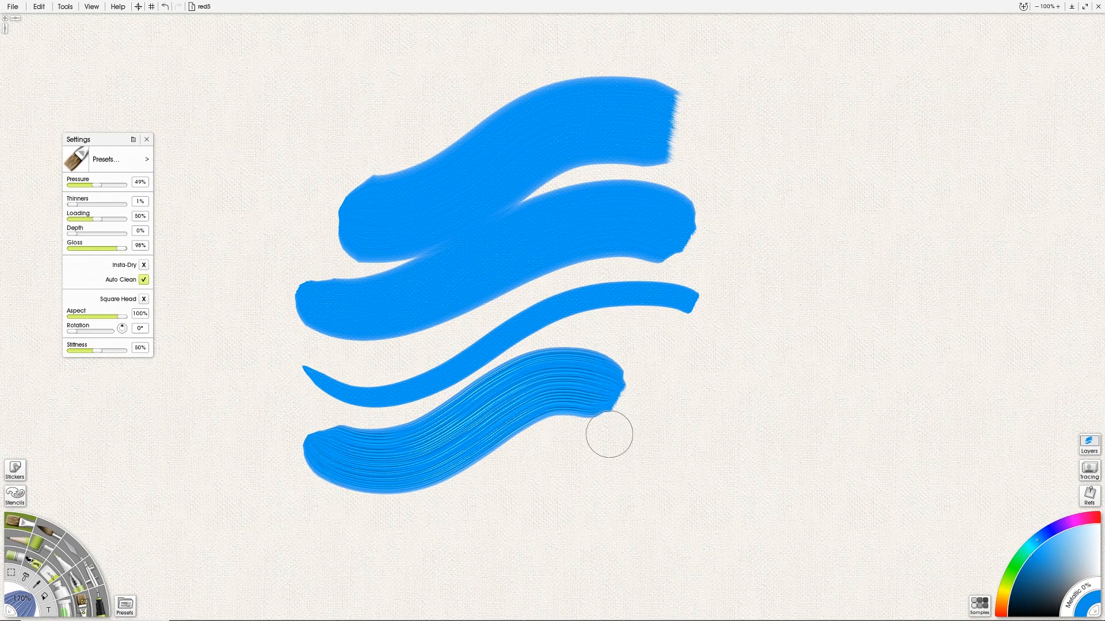
drag(73, 205, 122, 209)
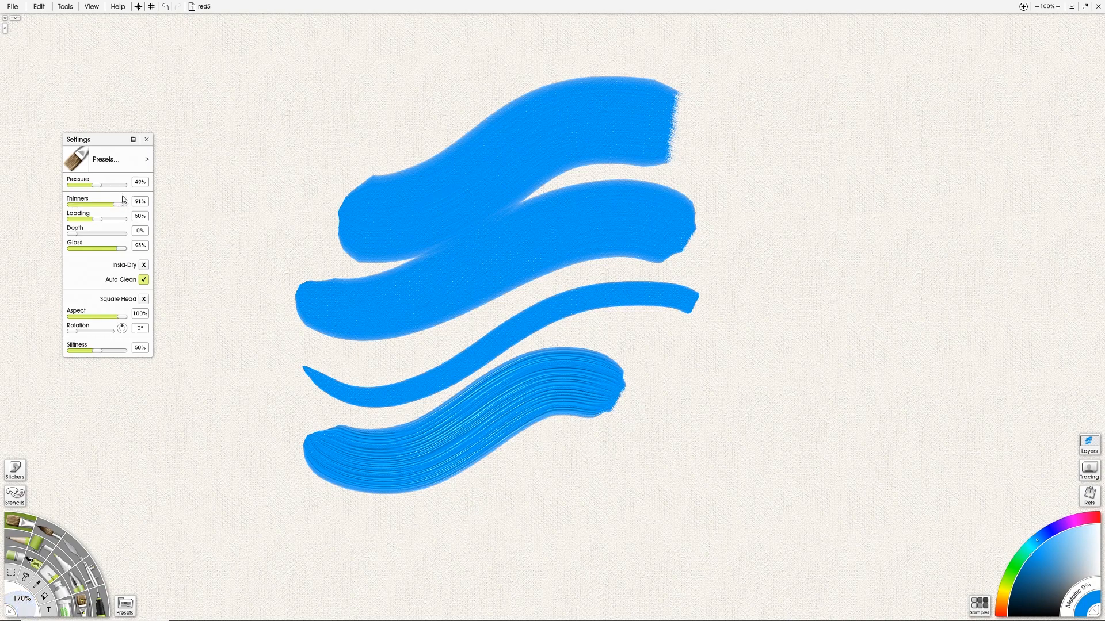
mouse_move(696, 360)
mouse_down()
mouse_move(680, 338)
mouse_move(661, 370)
mouse_move(621, 332)
mouse_move(728, 340)
mouse_move(540, 331)
mouse_move(589, 334)
mouse_up()
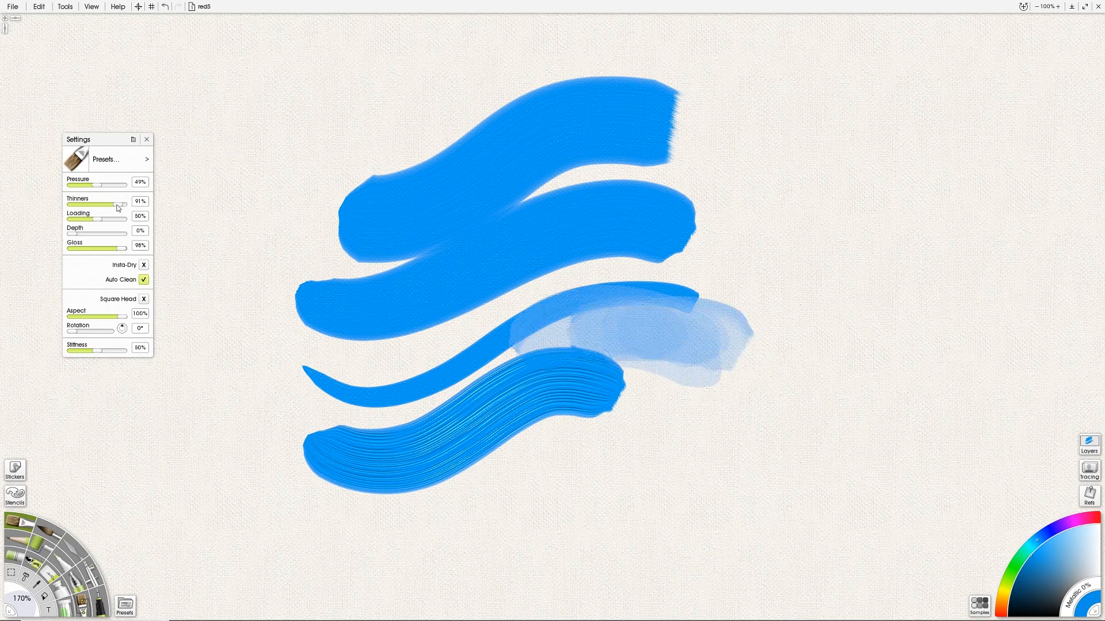
drag(118, 208, 102, 206)
mouse_move(636, 370)
mouse_down()
mouse_move(662, 374)
mouse_move(717, 413)
mouse_move(646, 409)
mouse_move(593, 432)
mouse_move(653, 353)
mouse_move(597, 449)
mouse_move(584, 426)
mouse_move(569, 435)
mouse_move(670, 444)
mouse_up()
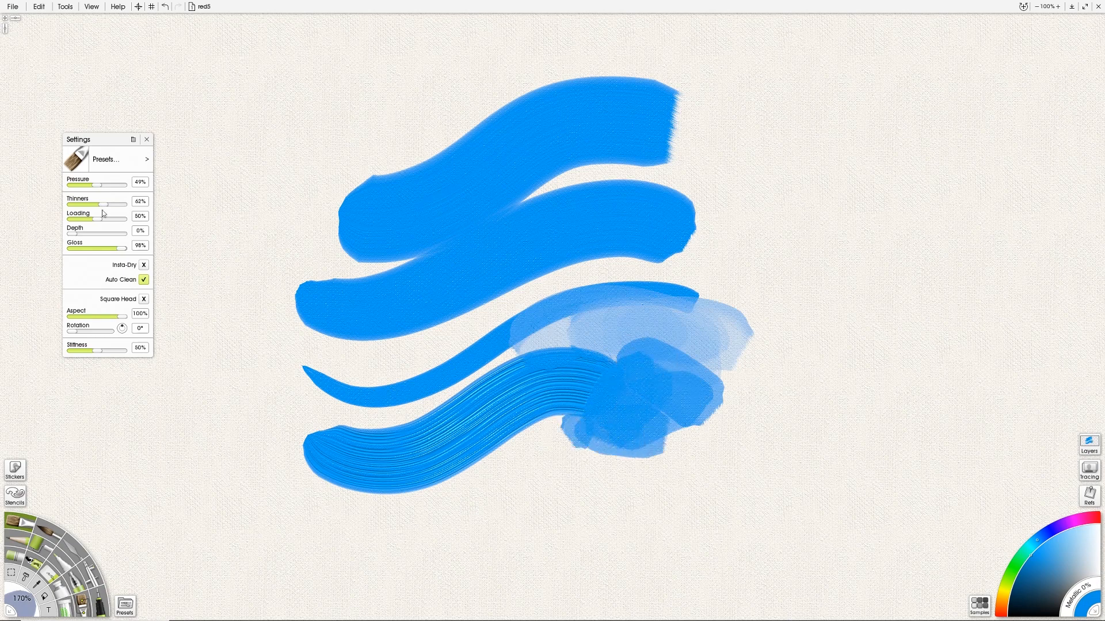
drag(101, 207, 90, 206)
mouse_move(552, 422)
mouse_down()
mouse_move(592, 474)
mouse_move(536, 516)
mouse_move(656, 433)
mouse_move(656, 478)
mouse_up()
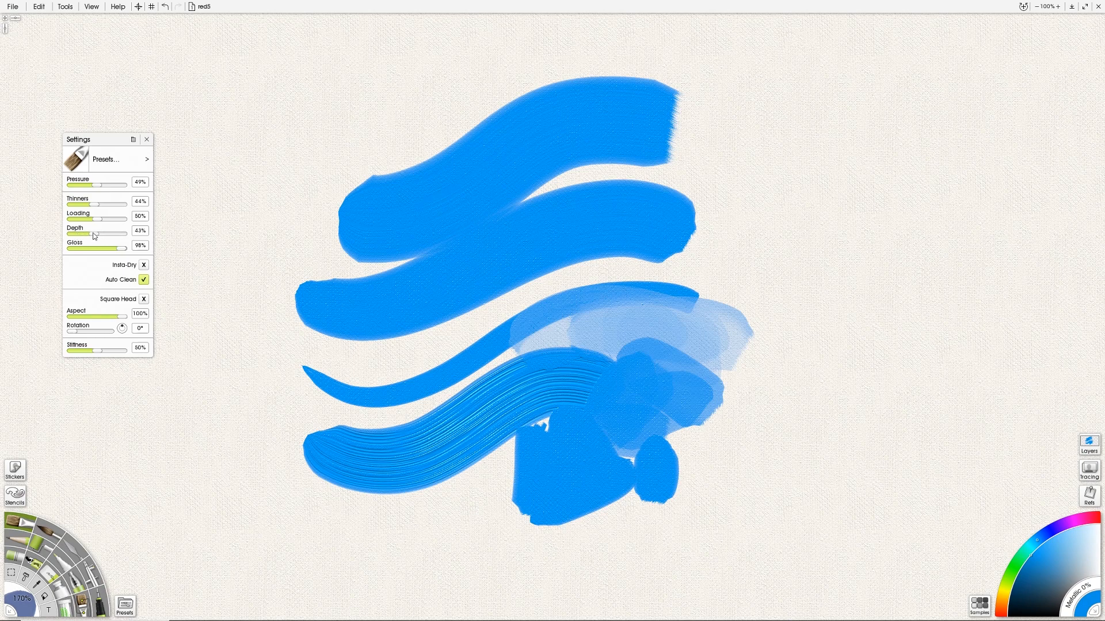
Step: Set Thinners to 0% and paint short wavy strokes beside the existing ones at different depths, including Depth 50% and 0%
drag(89, 235, 64, 234)
drag(68, 234, 97, 234)
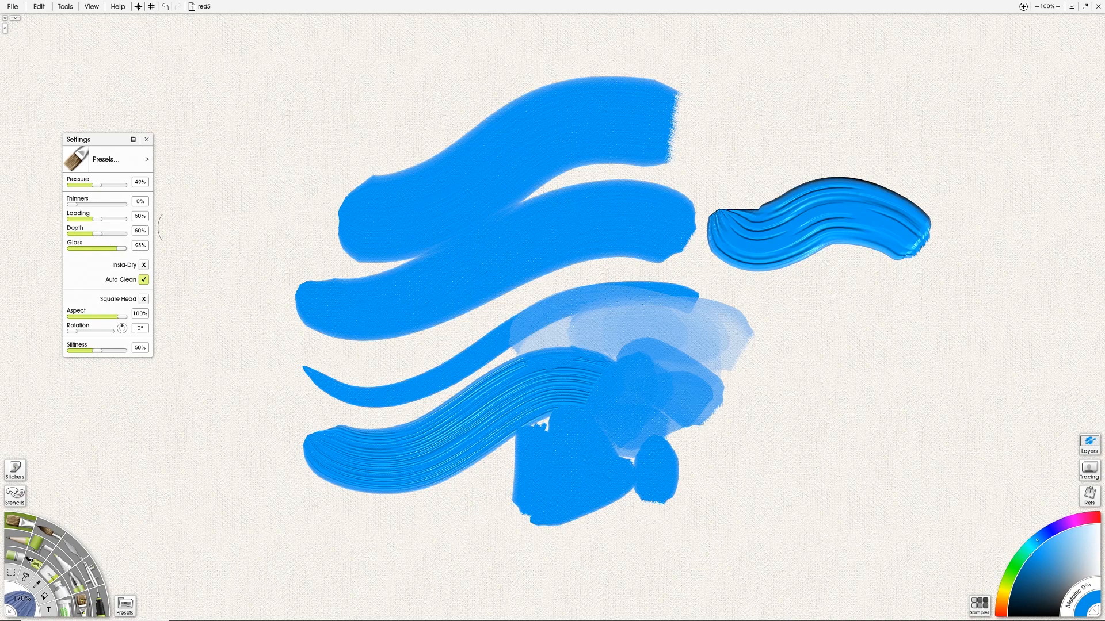
drag(754, 305, 930, 302)
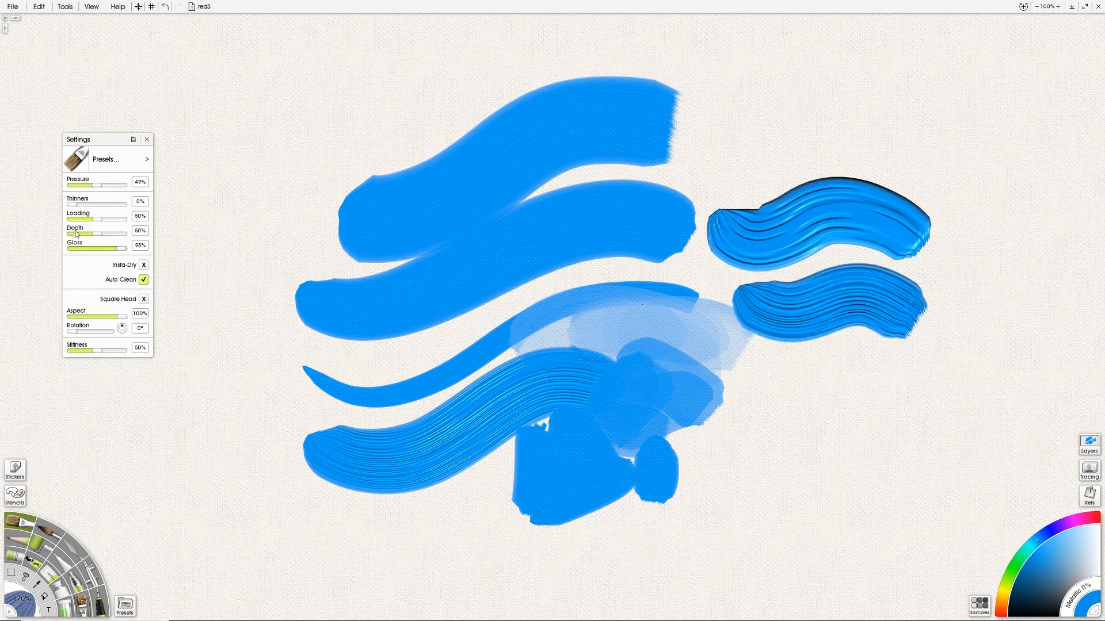
drag(86, 234, 67, 234)
mouse_move(762, 380)
mouse_down()
mouse_move(917, 390)
mouse_move(925, 374)
mouse_up()
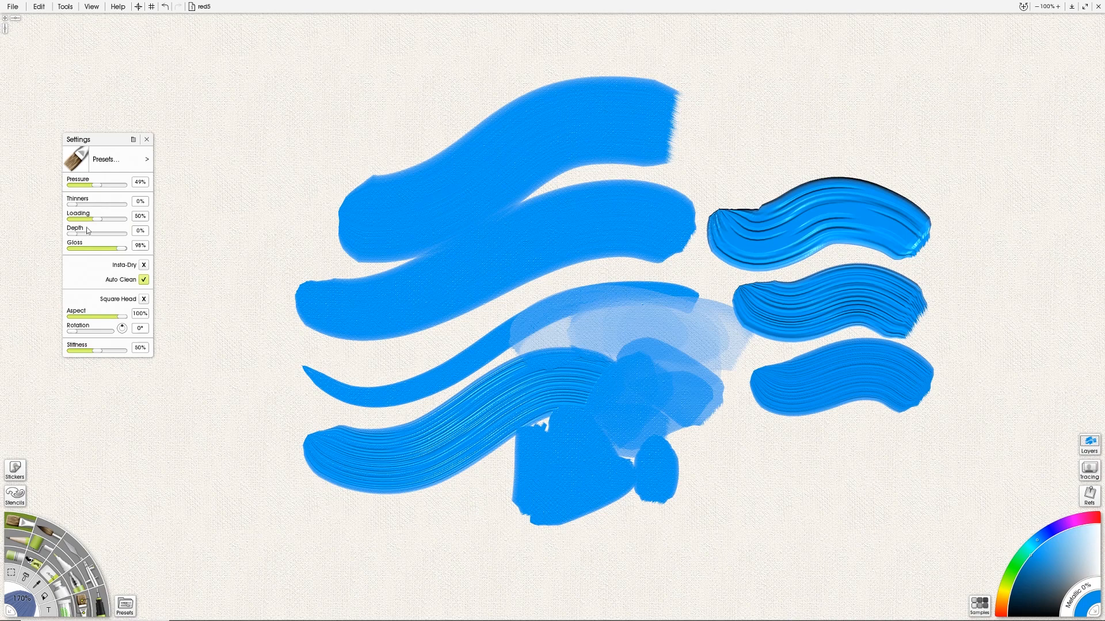
Step: Paint two strokes at 9% Loading beside the top stroke, and two more with Depth at 100% near the canvas's upper right
drag(282, 135, 495, 97)
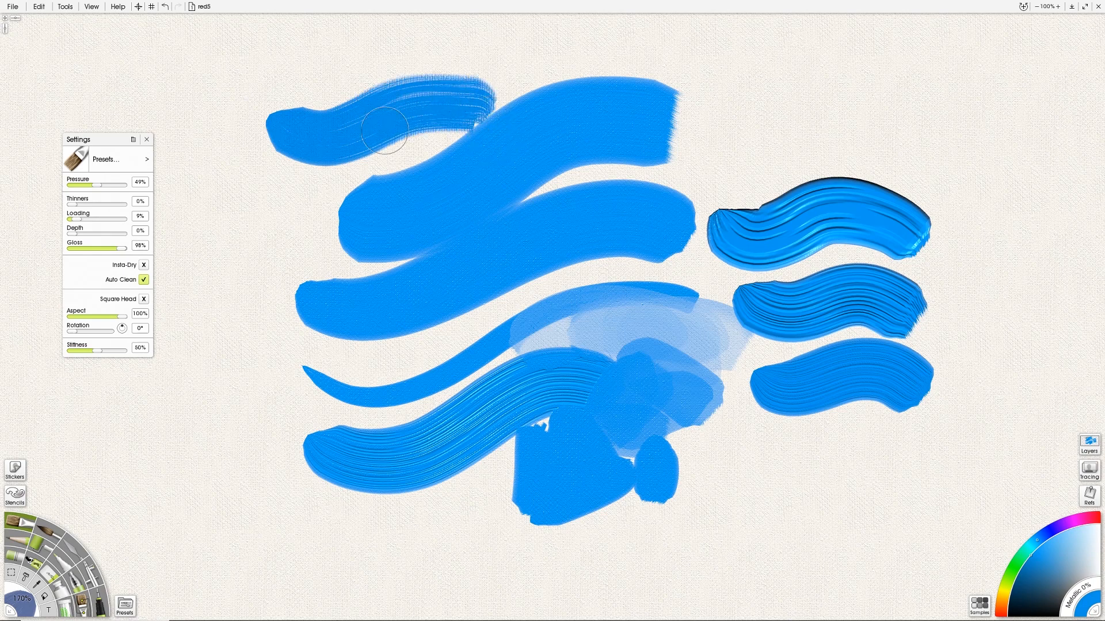
drag(239, 145, 469, 179)
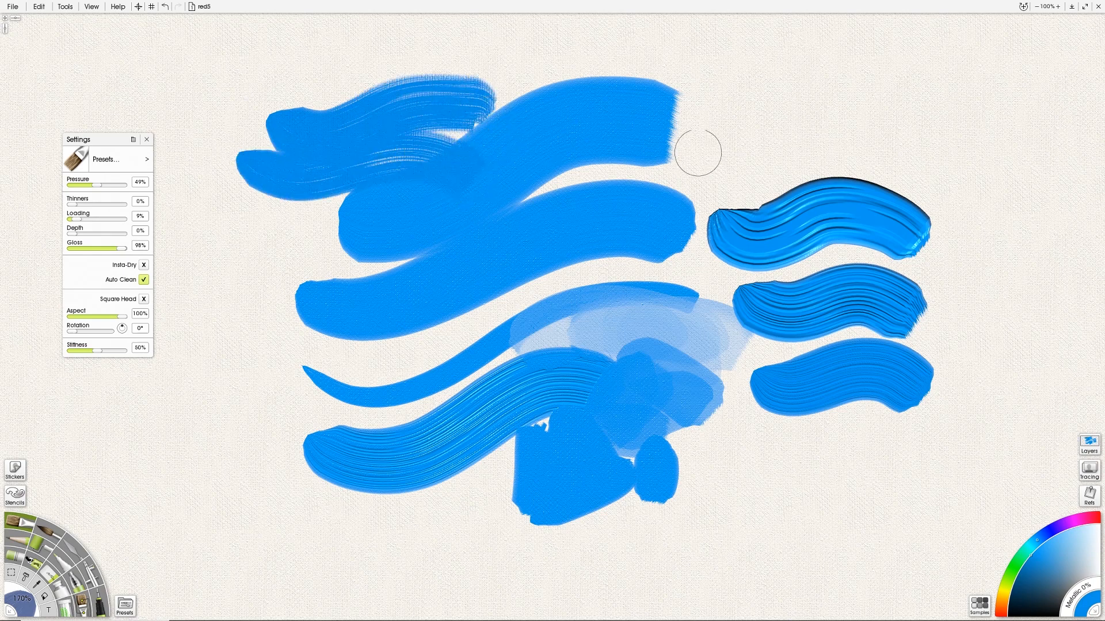
drag(74, 234, 126, 233)
mouse_move(732, 108)
mouse_down()
mouse_move(773, 132)
mouse_move(837, 130)
mouse_move(875, 150)
mouse_move(806, 118)
mouse_move(753, 119)
mouse_move(883, 130)
mouse_move(916, 182)
mouse_move(766, 118)
mouse_move(877, 134)
mouse_move(926, 173)
mouse_up()
mouse_move(914, 81)
mouse_down()
mouse_move(949, 115)
mouse_move(989, 375)
mouse_up()
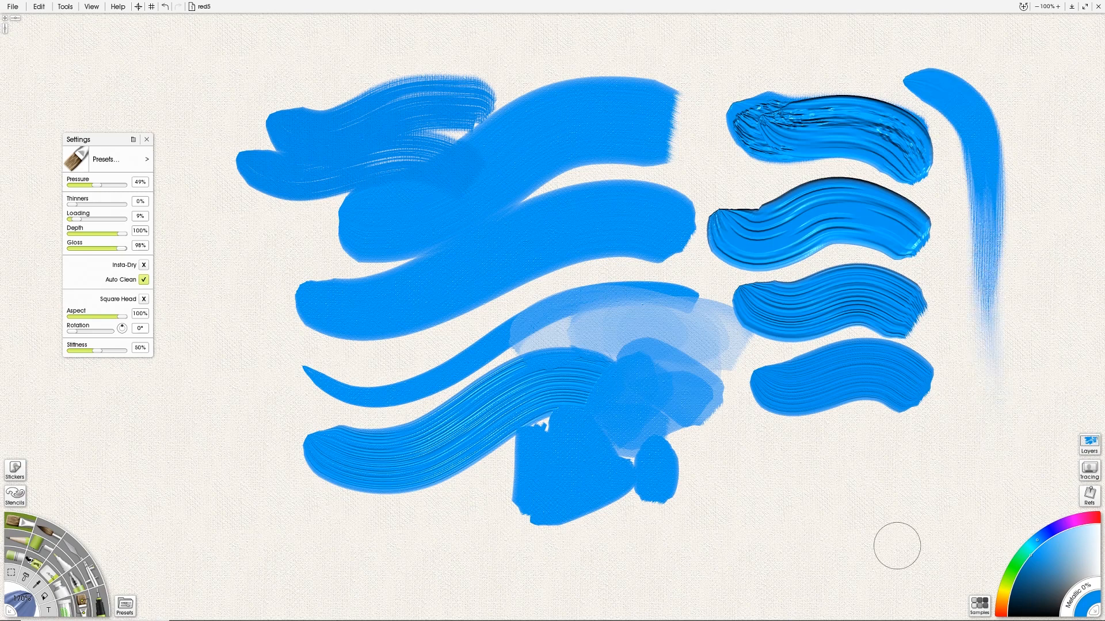
Step: Undo the Depth and Loading test strokes and the small round blob below the thinned samples
key(ctrl+z)
key(ctrl+z)
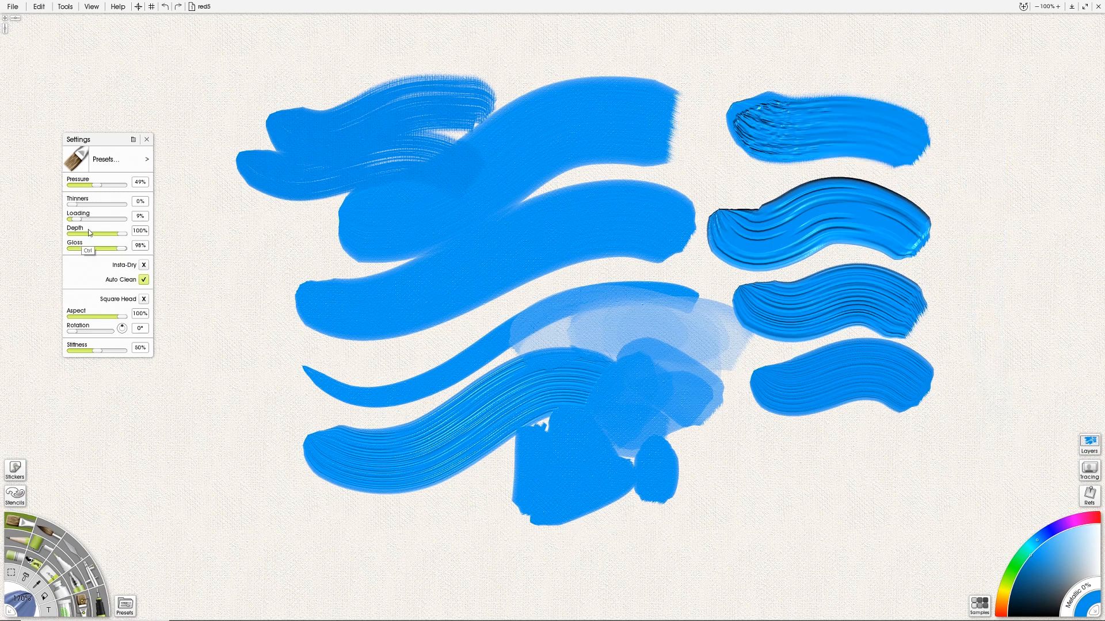
key(ctrl+z)
key(ctrl+z)
key(ctrl+z)
key(ctrl+z)
key(ctrl+z)
key(ctrl+z)
key(ctrl+z)
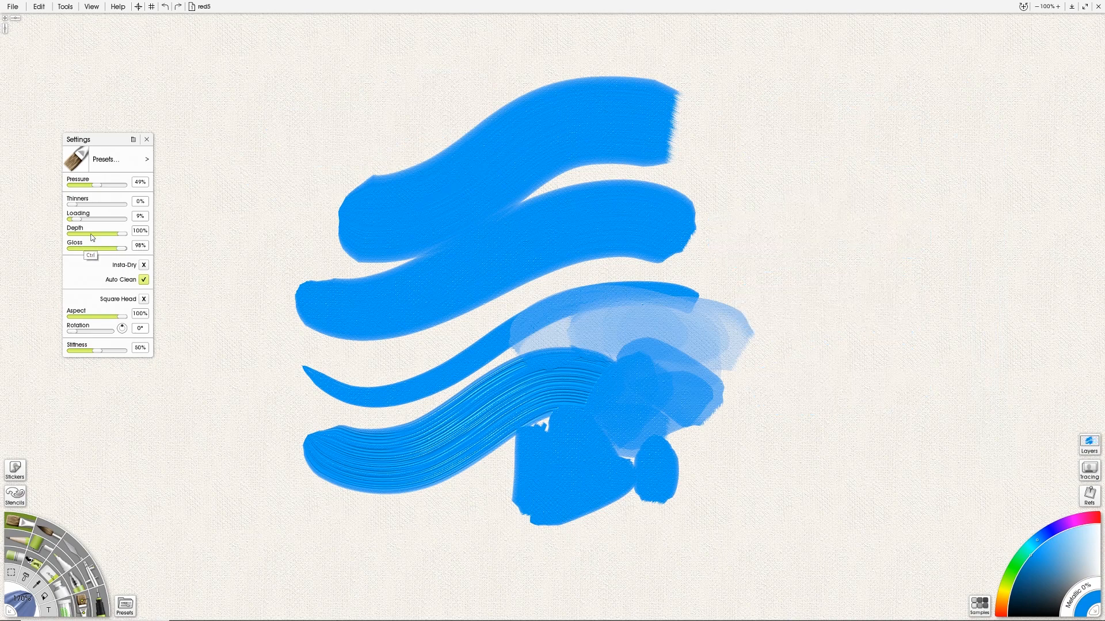
key(ctrl+z)
Step: Paint a short stroke at the canvas's upper left with Depth at 72%, and try another below it with Gloss at 0%
mouse_move(125, 235)
mouse_down()
mouse_move(107, 235)
mouse_move(109, 251)
mouse_move(122, 252)
mouse_up()
drag(233, 204, 389, 129)
drag(122, 252, 98, 253)
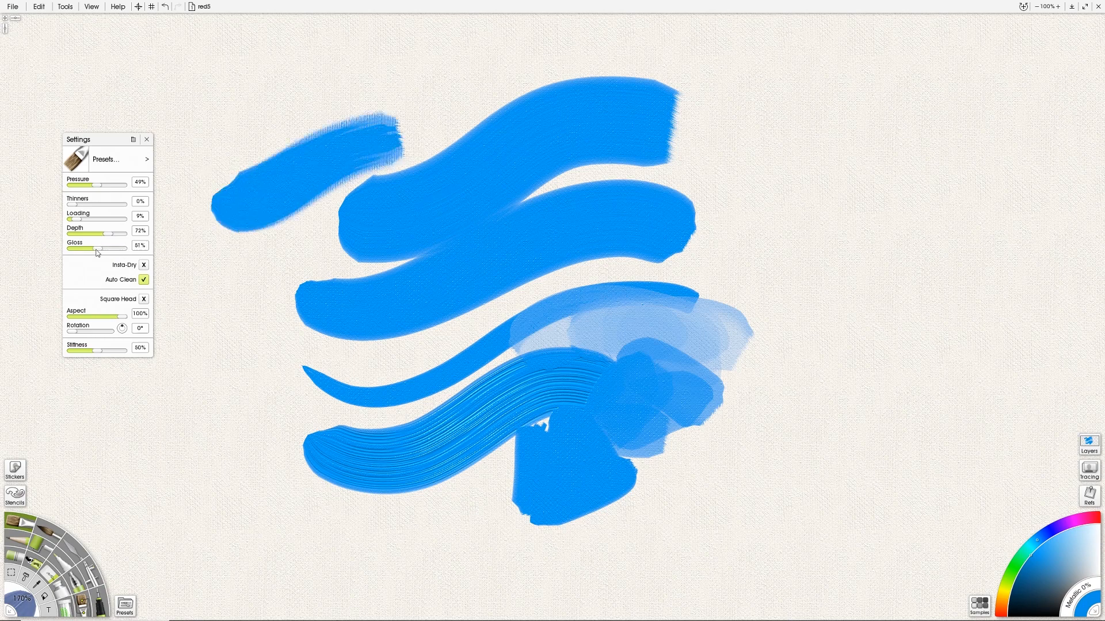
click(184, 258)
mouse_move(193, 285)
mouse_down()
mouse_move(242, 277)
mouse_move(333, 207)
mouse_up()
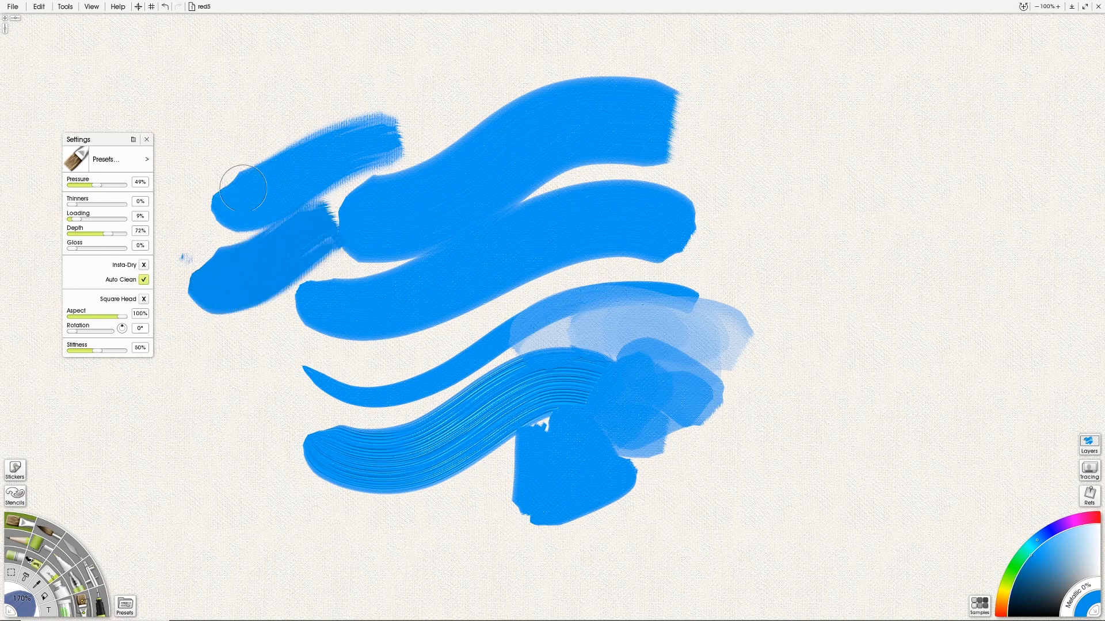
key(ctrl+z)
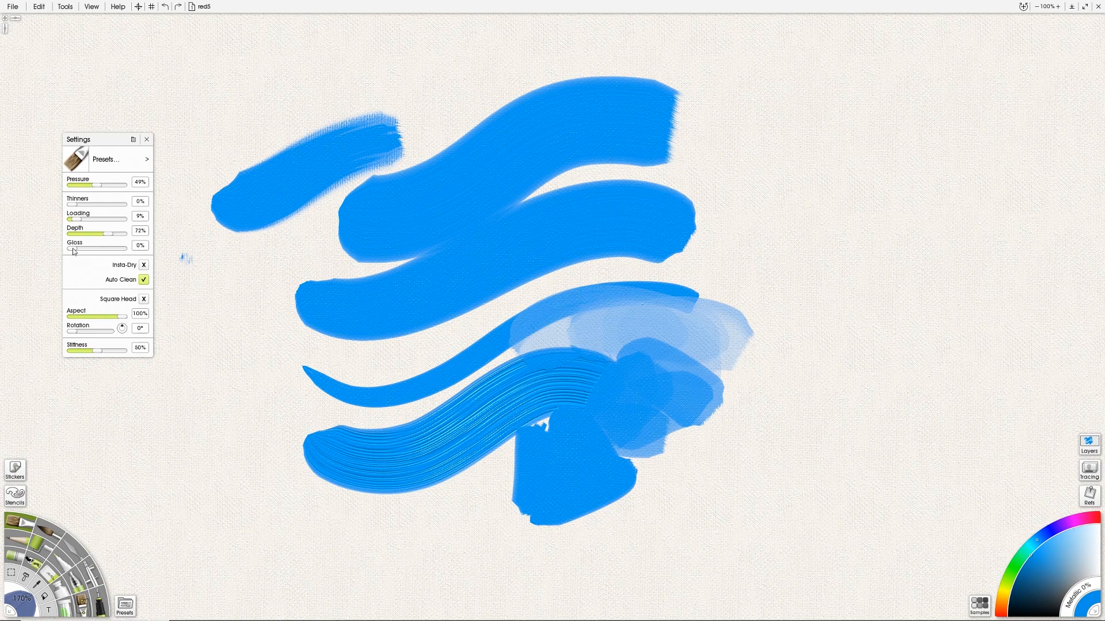
Step: Set Gloss and Depth to 59% and Loading to 6%, and paint overlapping strokes on the canvas's right side, including some at 100% Pressure
drag(74, 248, 101, 255)
click(102, 249)
drag(110, 238, 104, 239)
mouse_move(745, 216)
mouse_down()
mouse_move(831, 229)
mouse_move(917, 265)
mouse_up()
mouse_move(840, 266)
mouse_down()
mouse_move(715, 294)
mouse_move(762, 247)
mouse_move(830, 209)
mouse_move(769, 181)
mouse_move(755, 268)
mouse_move(866, 231)
mouse_move(767, 276)
mouse_move(823, 219)
mouse_up()
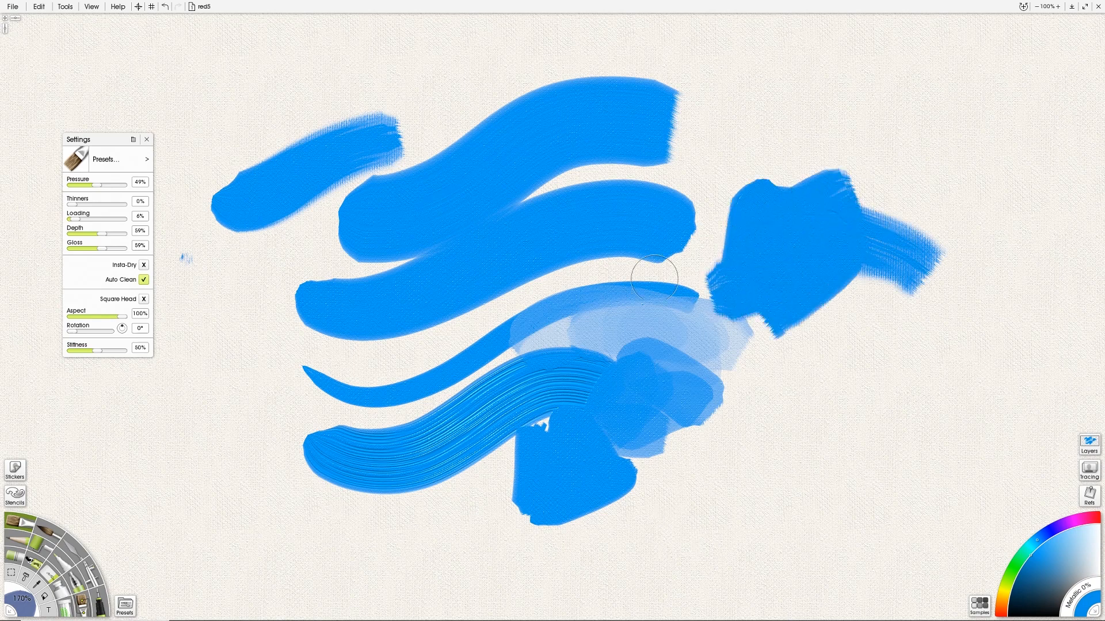
drag(97, 185, 127, 185)
mouse_move(761, 145)
mouse_down()
mouse_move(703, 188)
mouse_move(841, 172)
mouse_up()
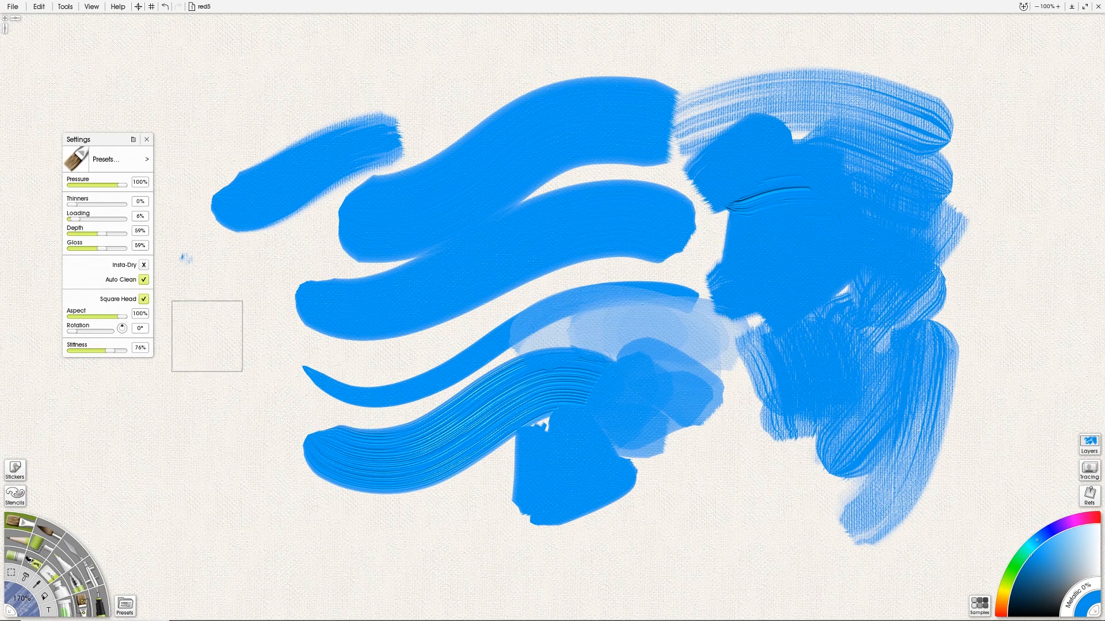
Step: Paint square-head strokes at 76% Stiffness in the canvas's lower left, and add round-head strokes beside them with Square Head off
drag(199, 325, 302, 316)
mouse_move(207, 401)
mouse_down()
mouse_move(206, 480)
mouse_move(199, 375)
mouse_move(263, 384)
mouse_move(261, 477)
mouse_move(242, 406)
mouse_up()
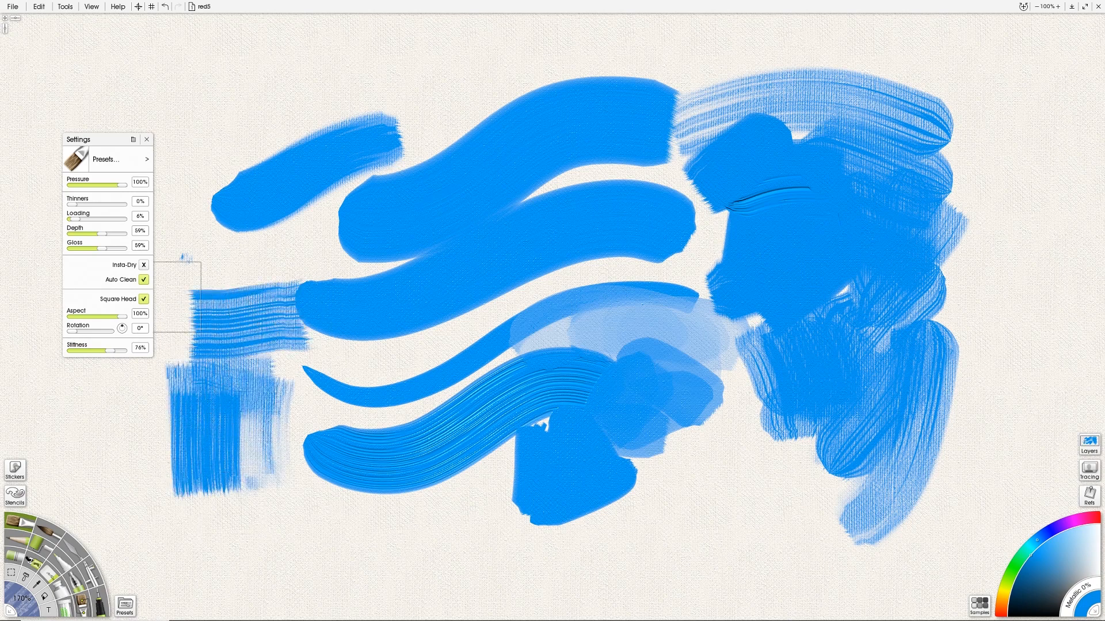
click(144, 299)
mouse_move(103, 425)
mouse_down()
mouse_move(189, 473)
mouse_move(205, 433)
mouse_move(156, 461)
mouse_move(201, 541)
mouse_move(250, 502)
mouse_move(236, 480)
mouse_move(155, 530)
mouse_move(158, 493)
mouse_move(232, 477)
mouse_move(160, 498)
mouse_up()
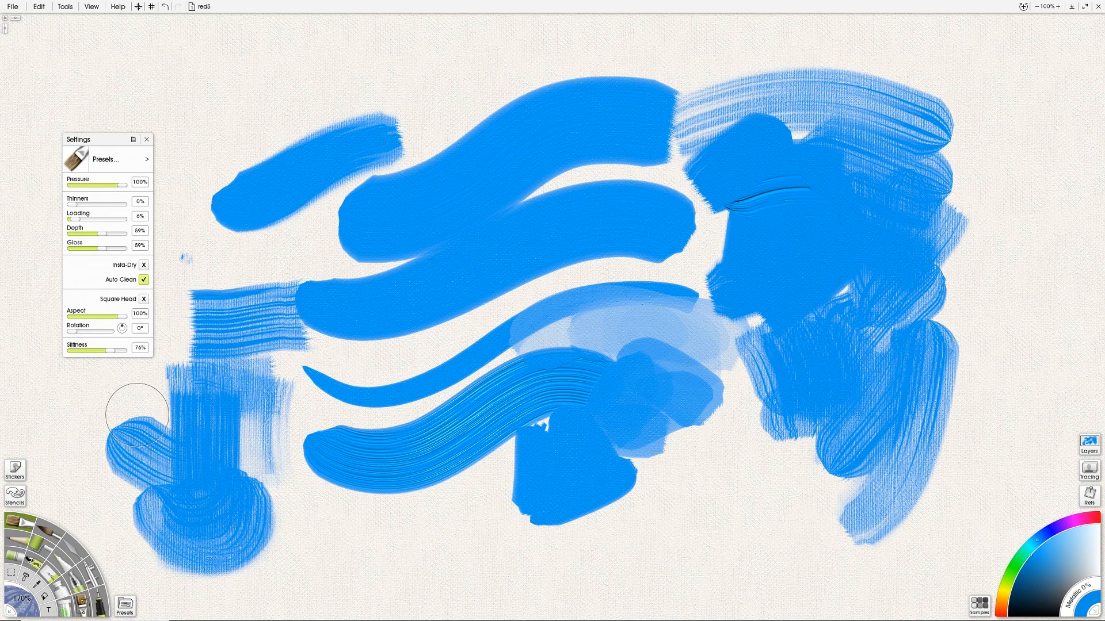
Step: Set Aspect to 30% and paint a curved round-head stroke along the canvas bottom, plus two crossing strokes with Square Head on
drag(122, 317, 87, 323)
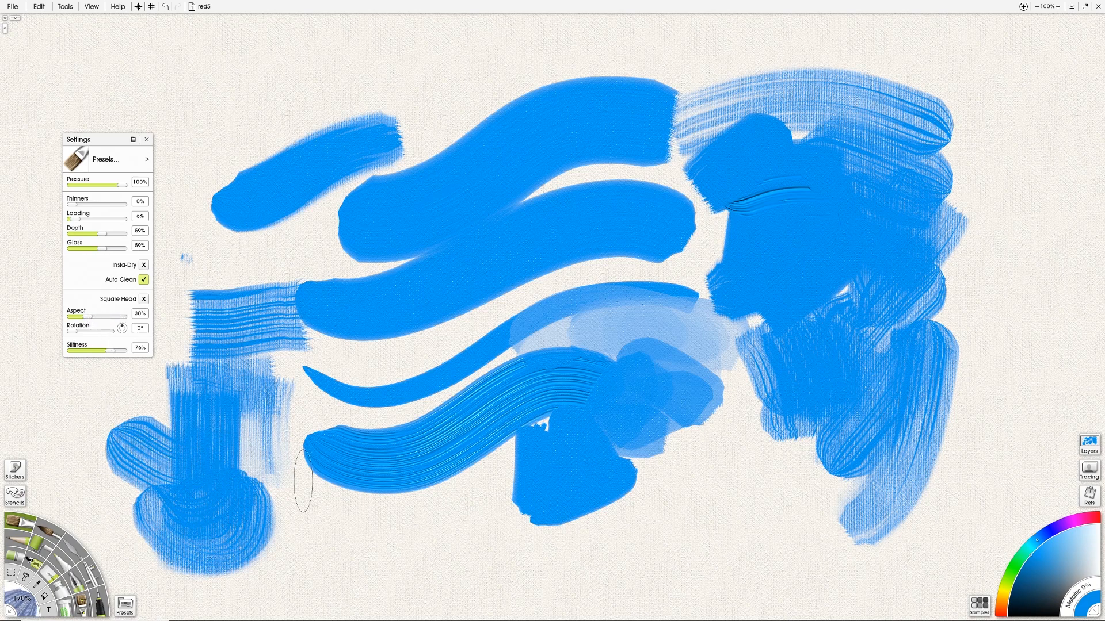
drag(322, 532, 540, 578)
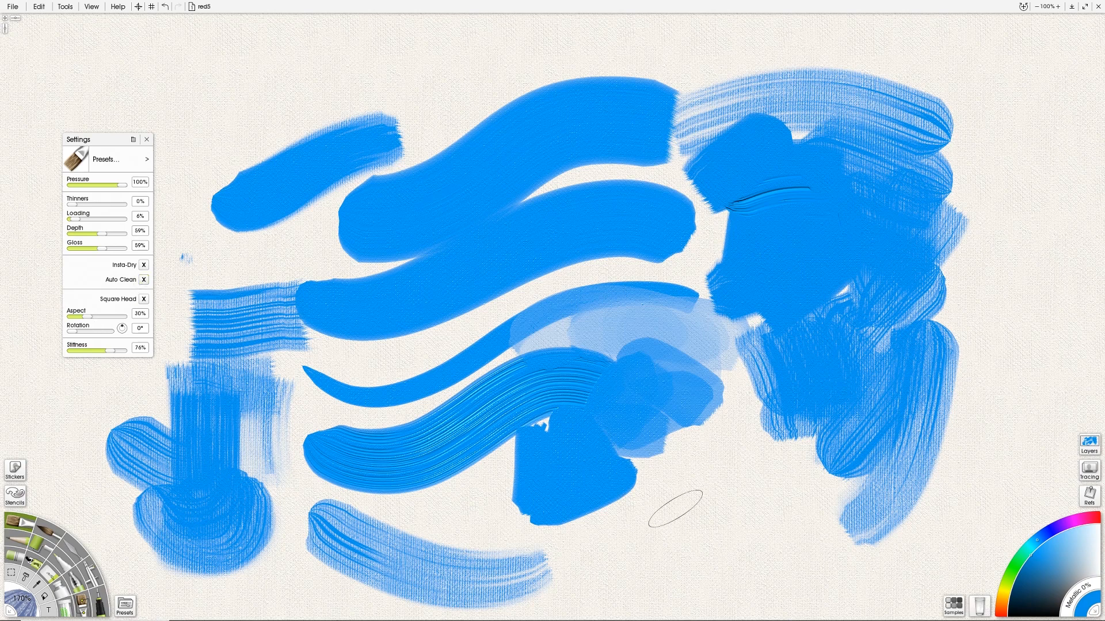
click(144, 299)
mouse_move(630, 512)
mouse_down()
mouse_move(708, 547)
mouse_move(763, 592)
mouse_up()
drag(803, 469, 716, 567)
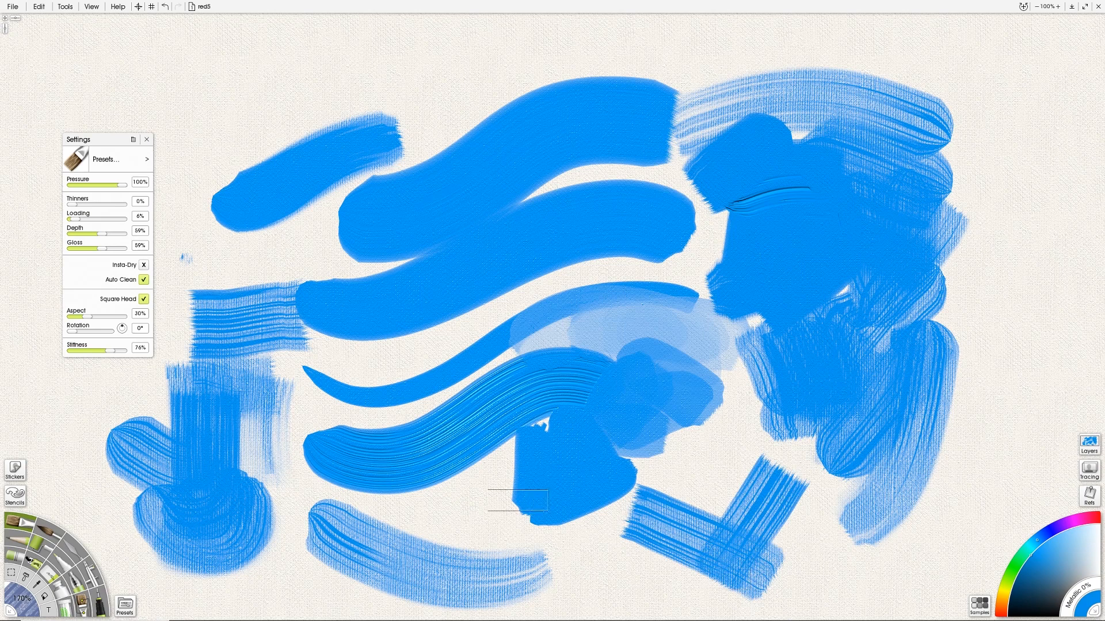
Step: Turn Square Head off, paint flattened strokes at the canvas's upper left with different brush rotations, and leave Rotation at 25°
click(144, 299)
mouse_move(247, 56)
mouse_down()
mouse_move(270, 86)
mouse_move(428, 98)
mouse_up()
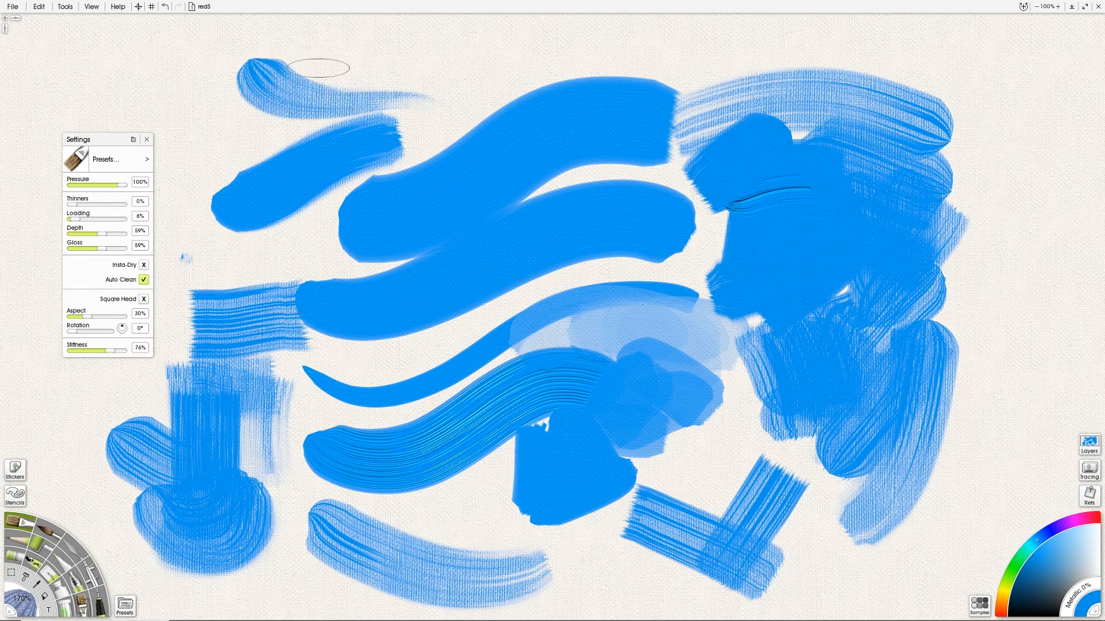
drag(275, 62, 379, 98)
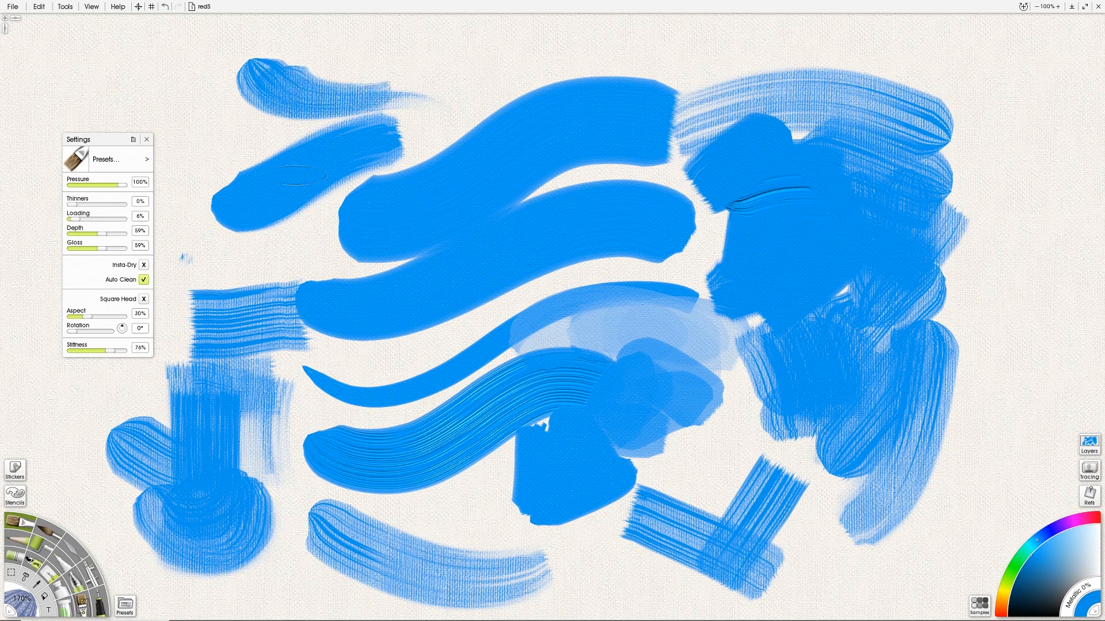
drag(75, 332, 90, 332)
mouse_move(201, 91)
mouse_down()
mouse_move(176, 96)
mouse_move(238, 37)
mouse_up()
drag(86, 332, 75, 331)
Step: Set Stiffness to 0% and paint two strokes near the canvas top, and try another with Loading raised to 23%
drag(110, 351, 70, 351)
drag(384, 55, 544, 57)
drag(471, 80, 386, 140)
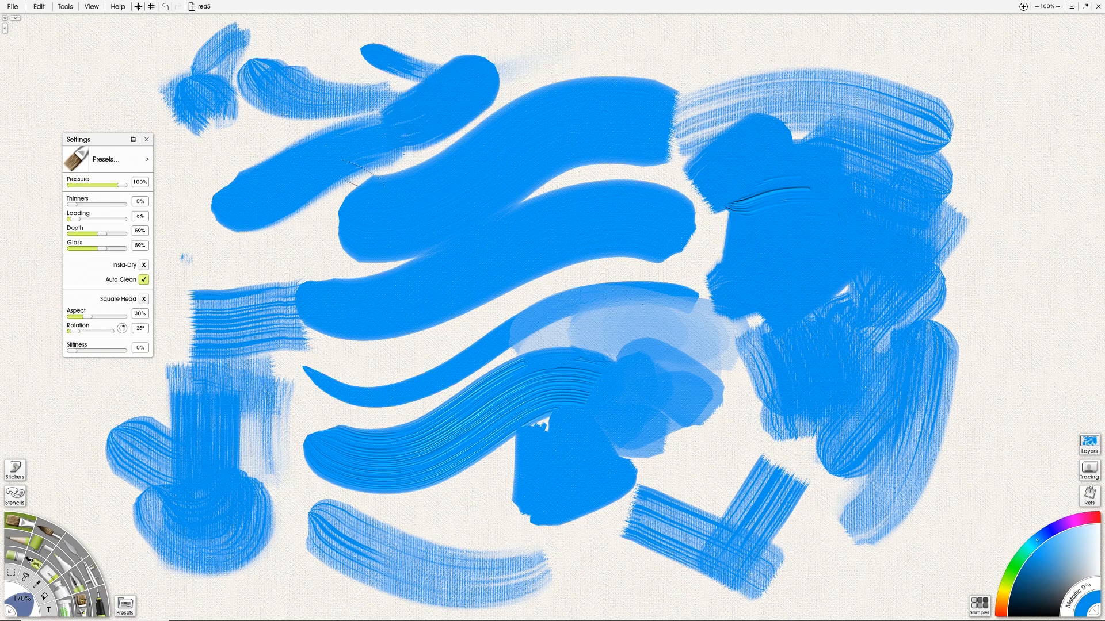
drag(76, 219, 85, 220)
mouse_move(484, 63)
mouse_down()
mouse_move(593, 34)
mouse_move(501, 86)
mouse_up()
key(ctrl+z)
Step: Set Stiffness to 56%, choose magenta as the paint color, and try a stroke over the blue paint on the canvas's right side
drag(73, 351, 100, 351)
click(1077, 525)
mouse_move(742, 413)
mouse_down()
mouse_move(748, 346)
mouse_move(817, 369)
mouse_move(863, 403)
mouse_up()
key(ctrl+z)
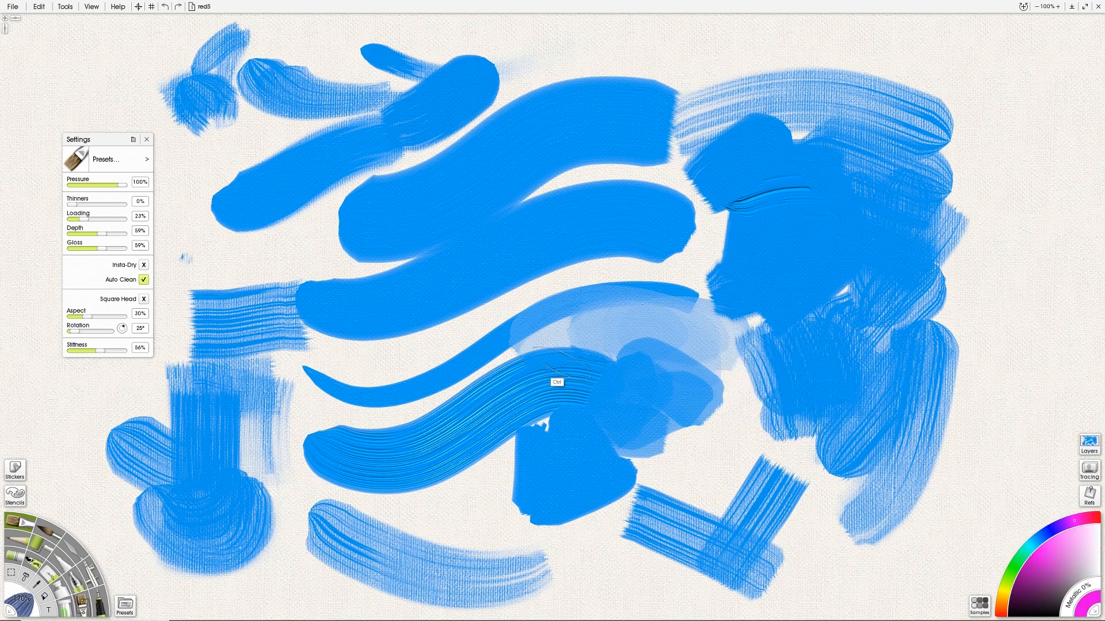
Step: Apply the brush preset with 20% Thinners, 50% Loading and 0% Depth, and paint a magenta blob right of the canvas center
click(127, 157)
click(195, 187)
mouse_move(811, 374)
mouse_down()
mouse_move(772, 346)
mouse_move(787, 366)
mouse_move(795, 315)
mouse_move(753, 407)
mouse_up()
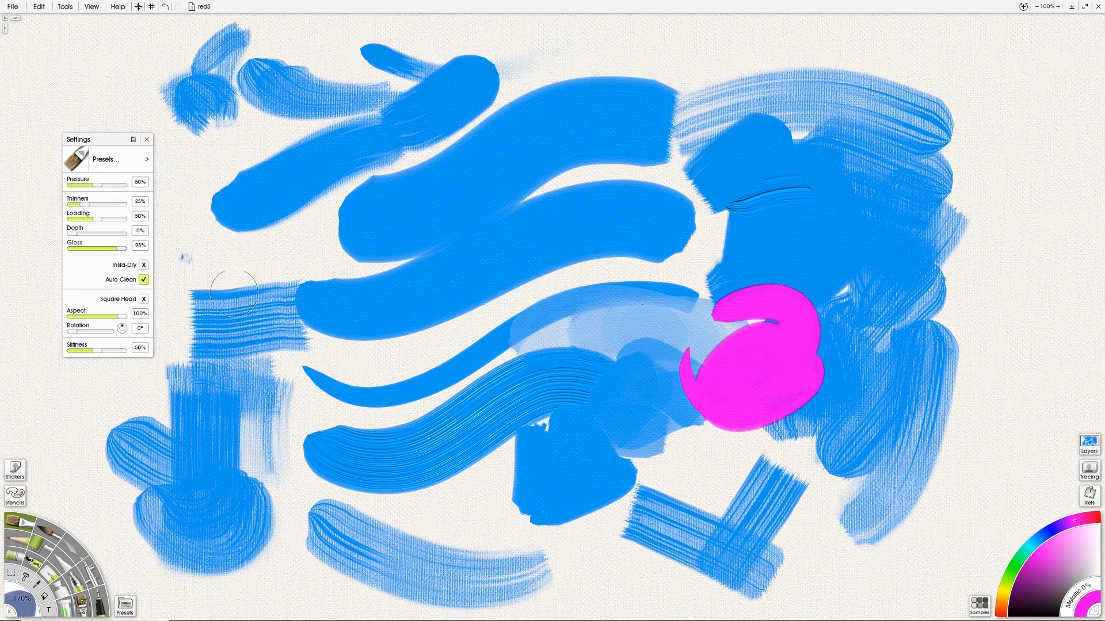
Step: Turn off Auto Clean and blend the magenta blob into the surrounding blue, carrying the picked-up paint around a blue disc at the far right
alt+click(772, 286)
mouse_move(793, 288)
mouse_down()
mouse_move(701, 328)
mouse_move(725, 345)
mouse_move(770, 332)
mouse_move(742, 322)
mouse_move(719, 363)
mouse_move(742, 345)
mouse_move(765, 368)
mouse_up()
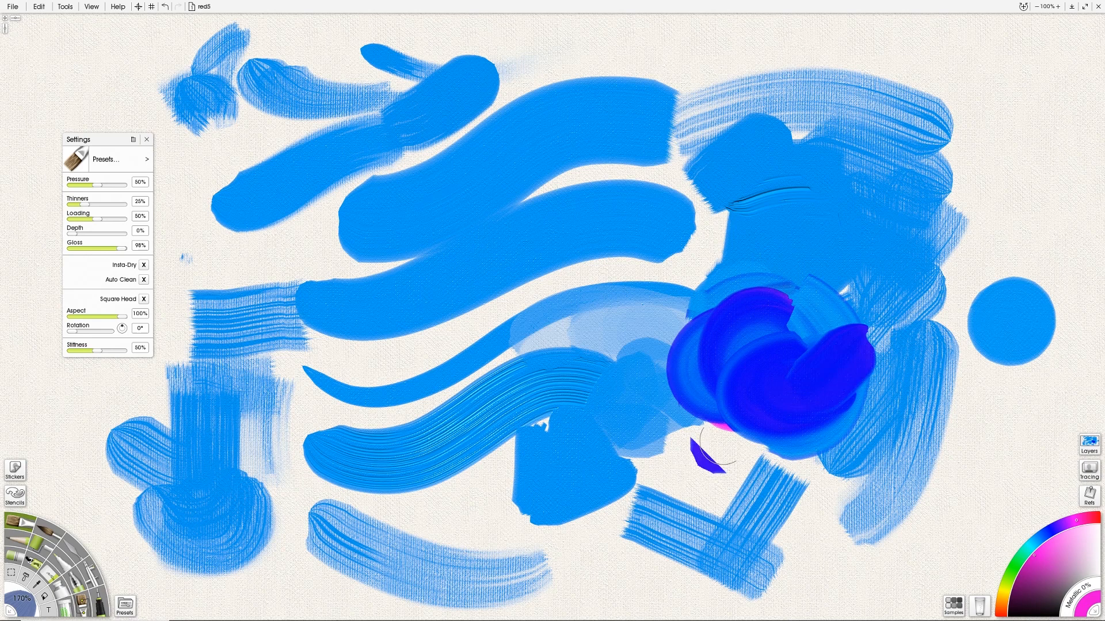
mouse_move(719, 452)
mouse_down()
mouse_move(785, 392)
mouse_move(704, 483)
mouse_move(742, 415)
mouse_move(710, 466)
mouse_move(711, 444)
mouse_move(756, 419)
mouse_move(749, 435)
mouse_move(735, 443)
mouse_move(757, 394)
mouse_up()
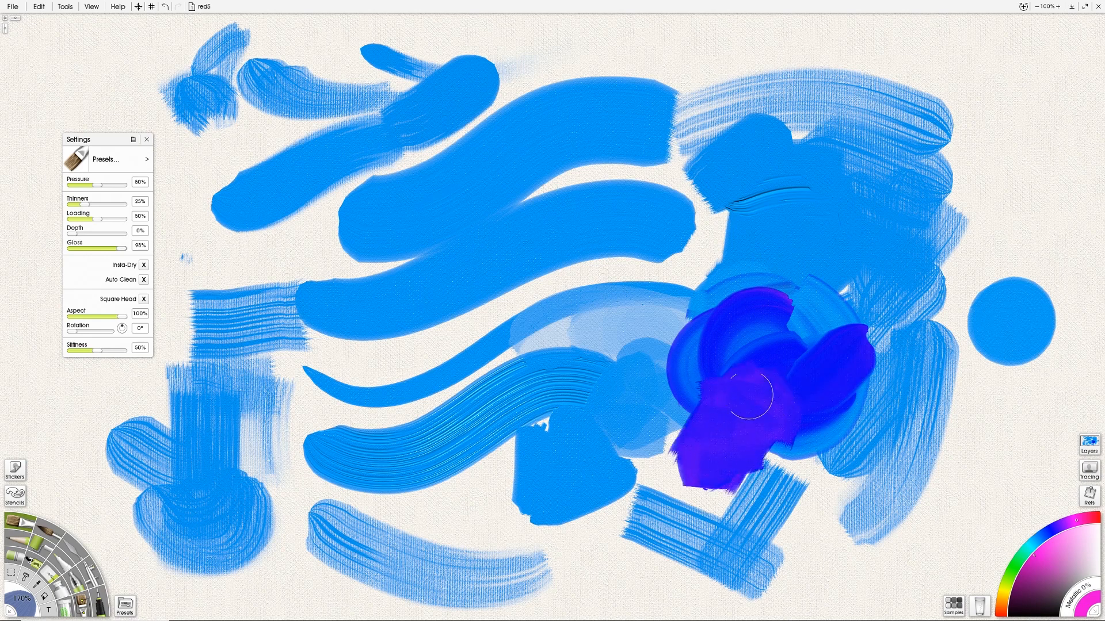
mouse_move(982, 271)
mouse_down()
mouse_move(1031, 272)
mouse_move(1070, 334)
mouse_up()
mouse_move(785, 397)
mouse_down()
mouse_move(808, 311)
mouse_move(633, 339)
mouse_move(541, 383)
mouse_move(650, 440)
mouse_up()
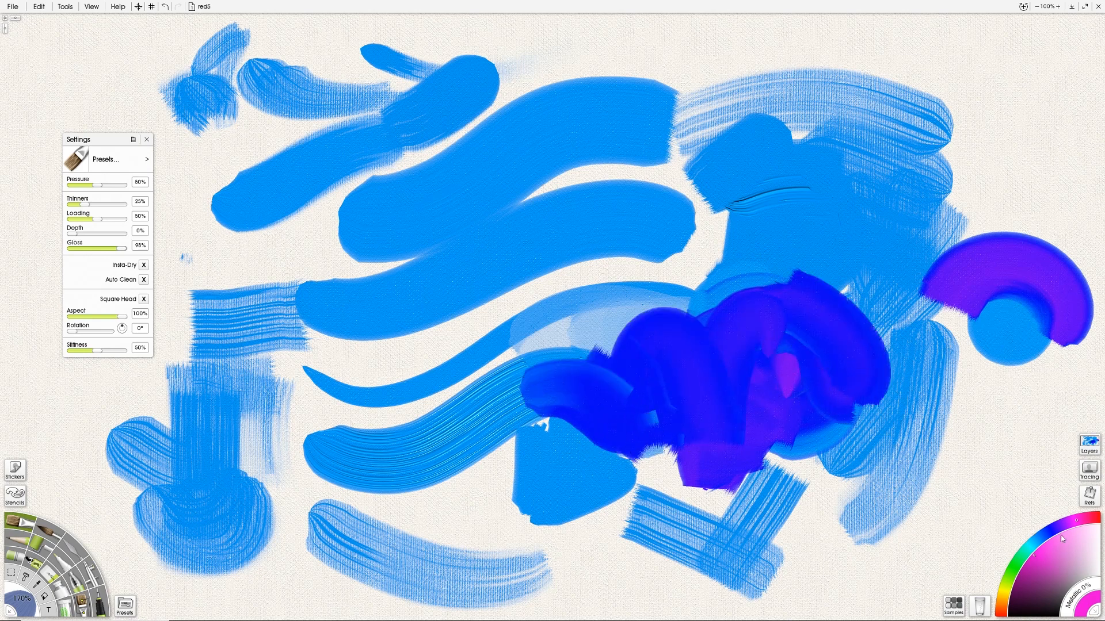
Step: Paint magenta strokes over the blue disc and down through the canvas's lower right, mixing them with the blue paint
click(1034, 555)
mouse_move(1004, 423)
mouse_down()
mouse_move(972, 394)
mouse_move(1001, 287)
mouse_move(978, 345)
mouse_move(893, 351)
mouse_up()
mouse_move(990, 451)
mouse_down()
mouse_move(957, 476)
mouse_move(955, 544)
mouse_up()
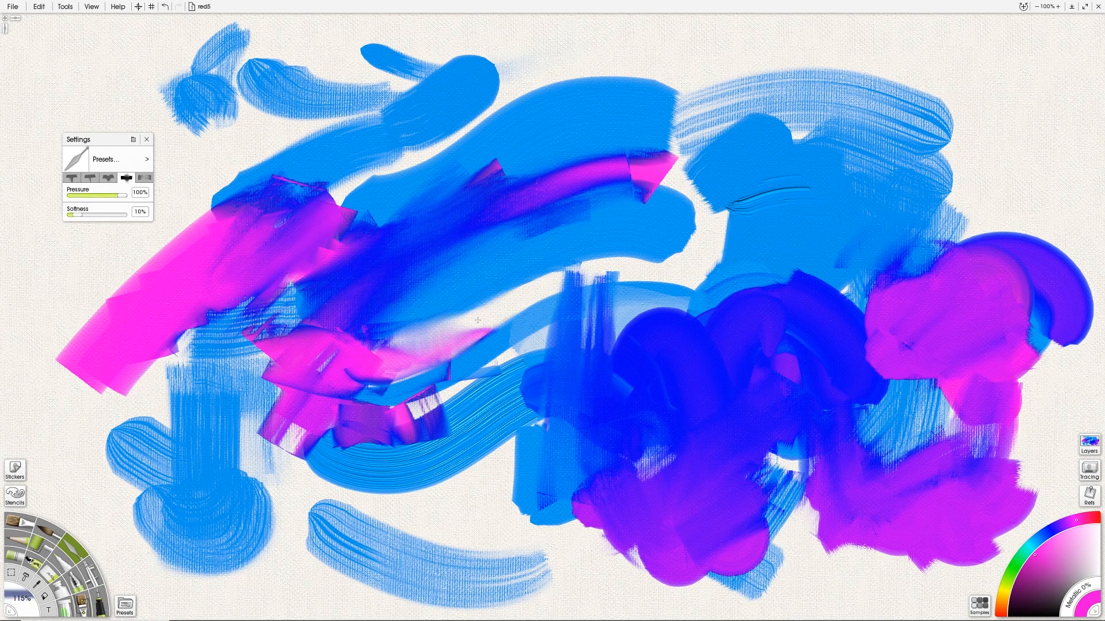
Step: Roughen the magenta and blue paint left of the canvas center with the drip-style palette knife
click(144, 177)
drag(518, 282, 345, 383)
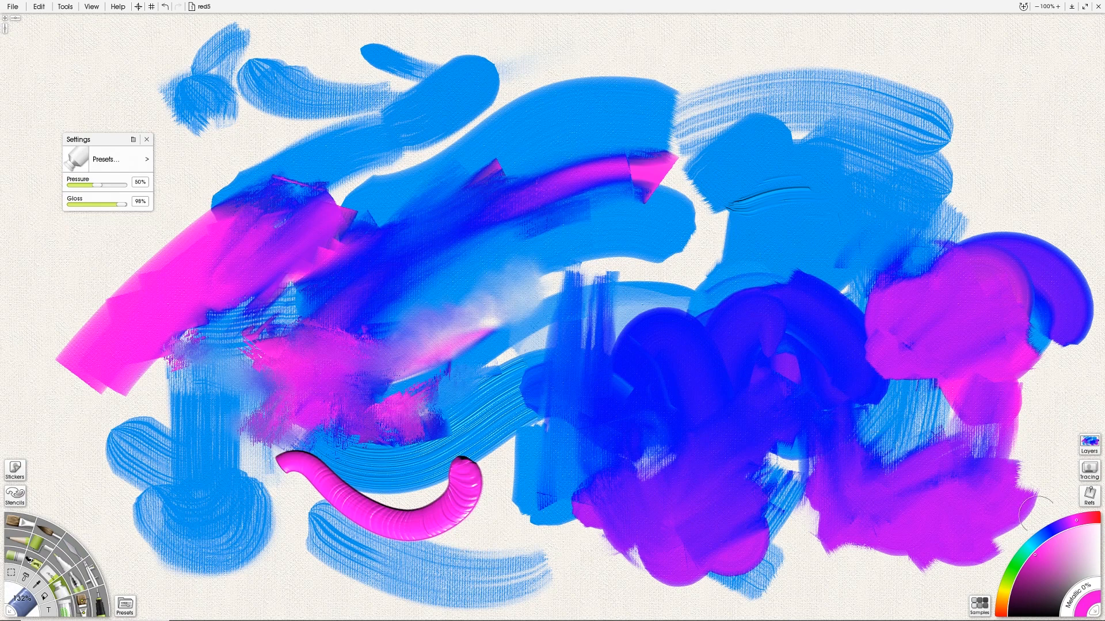
Step: Squeeze a green paint tube curl over the magenta tube stroke, and smear both with the first palette knife type at 100% Loading
click(1011, 571)
mouse_move(514, 470)
mouse_down()
mouse_move(422, 469)
mouse_move(452, 492)
mouse_up()
click(33, 534)
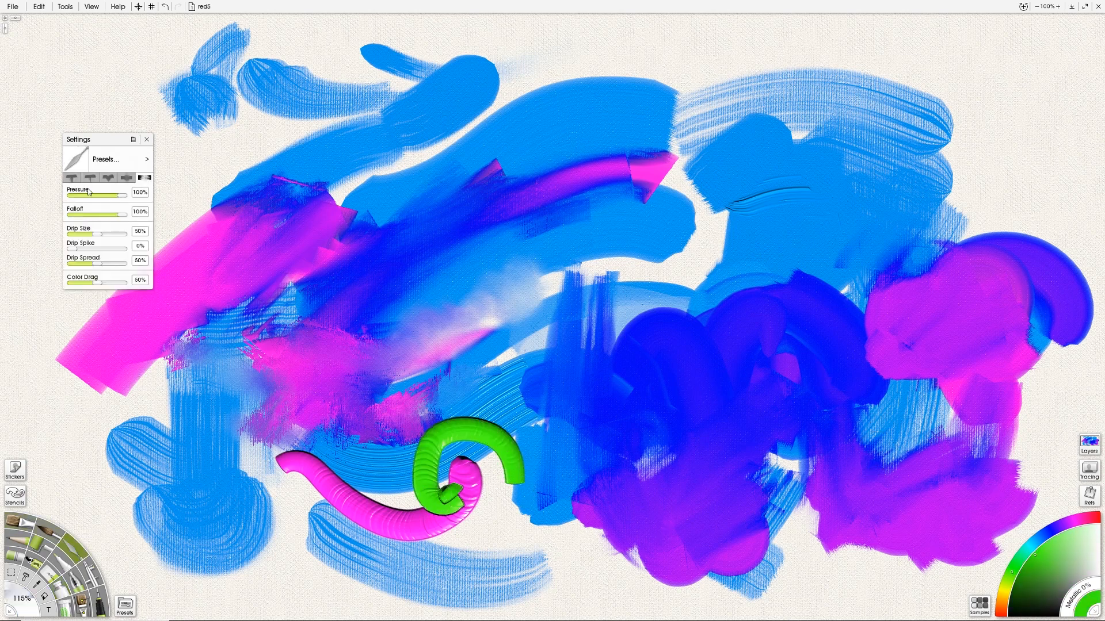
click(71, 178)
mouse_move(482, 499)
mouse_down()
mouse_move(431, 482)
mouse_move(433, 502)
mouse_move(345, 483)
mouse_move(299, 454)
mouse_move(258, 449)
mouse_move(382, 521)
mouse_move(477, 489)
mouse_move(431, 363)
mouse_up()
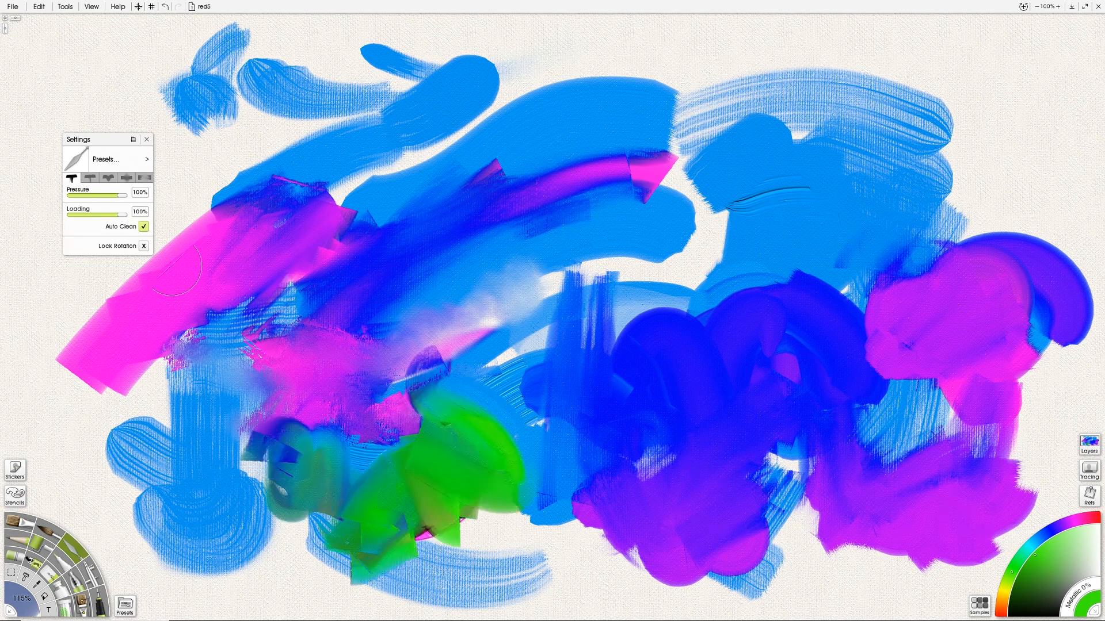
Step: Undo the palette knife smears over the green and magenta tube strokes
key(ctrl+z)
key(ctrl+z)
key(ctrl+z)
key(ctrl+z)
key(ctrl+z)
key(ctrl+z)
key(ctrl+z)
key(ctrl+z)
key(ctrl+z)
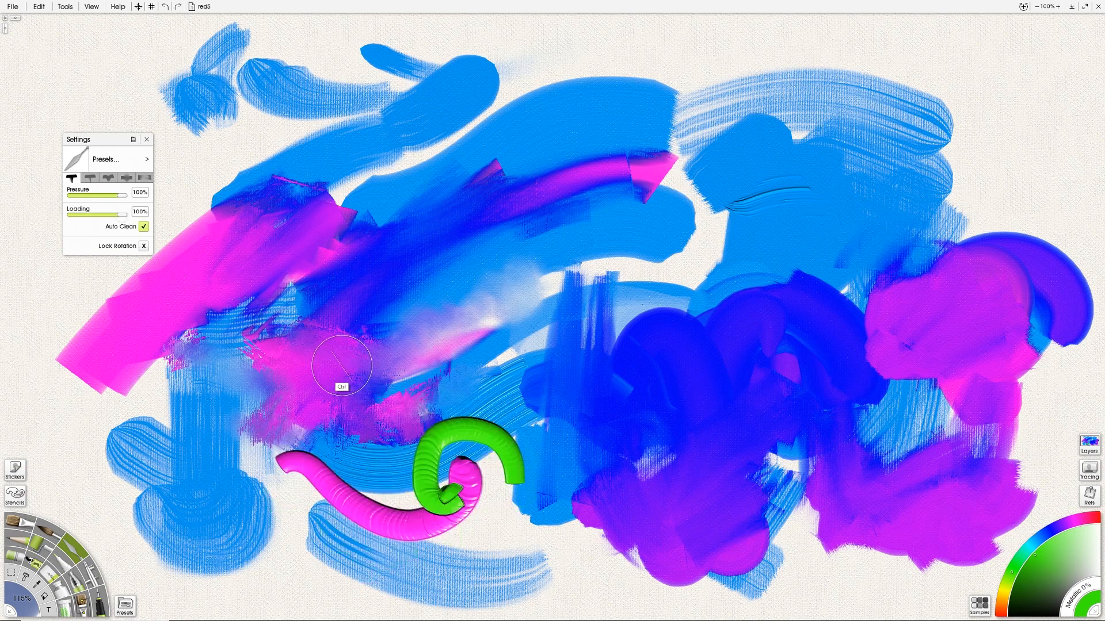
Step: Set the palette knife's Loading to 0% and squeeze a wavy green paint tube stroke just above the magenta one
drag(122, 215, 46, 221)
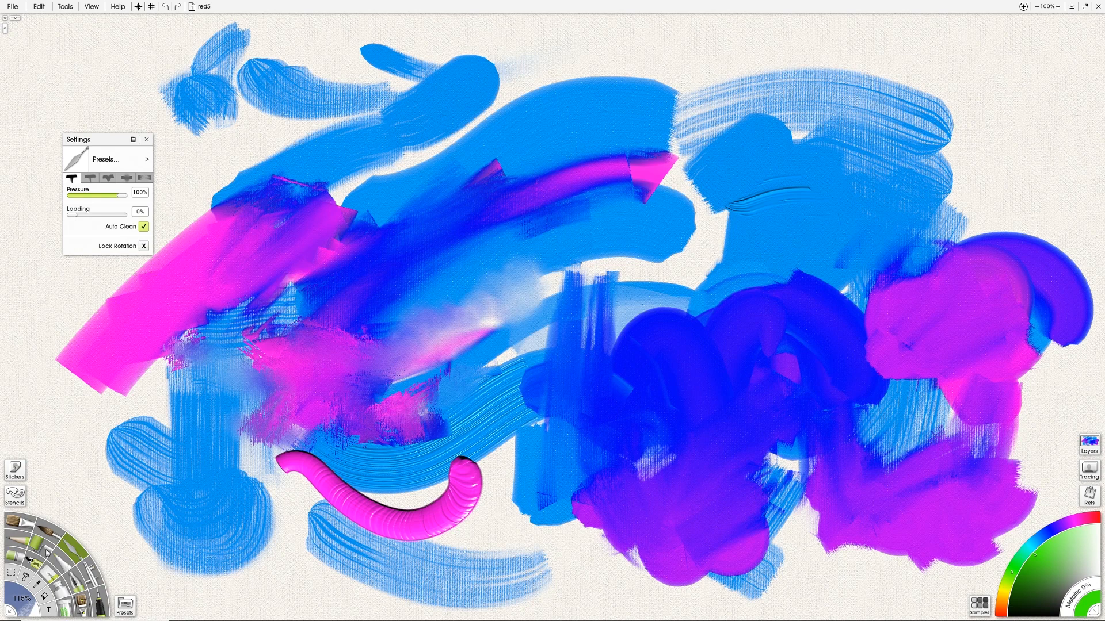
click(65, 591)
mouse_move(322, 451)
mouse_down()
mouse_move(423, 454)
mouse_move(550, 487)
mouse_up()
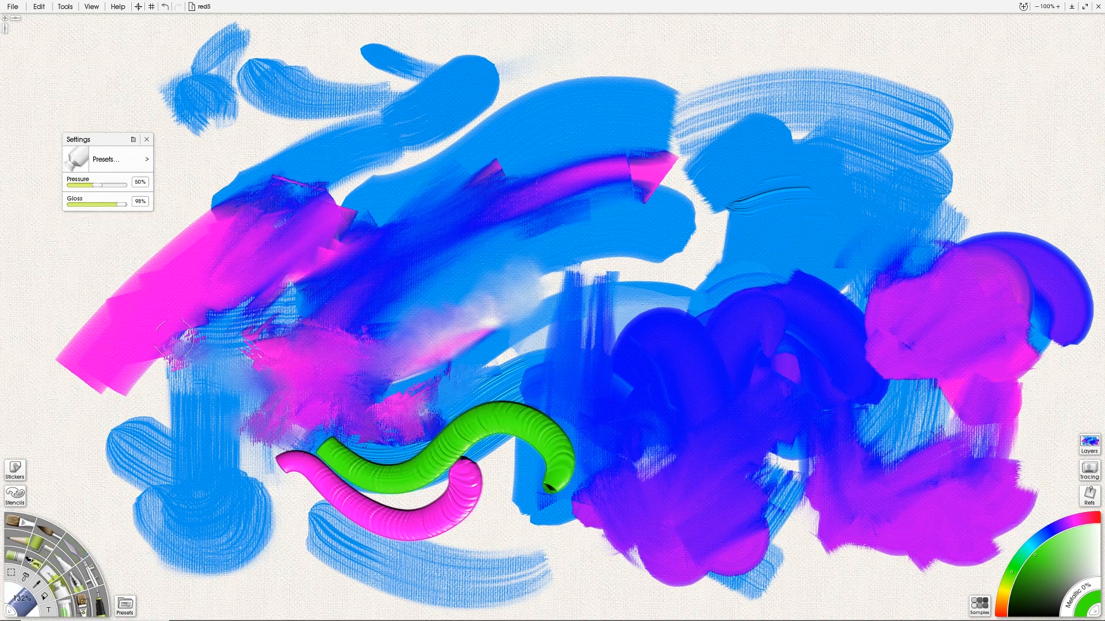
Step: Smear the green and magenta tube strokes into the surrounding paint using the palette knife with Auto Clean turned off
click(80, 552)
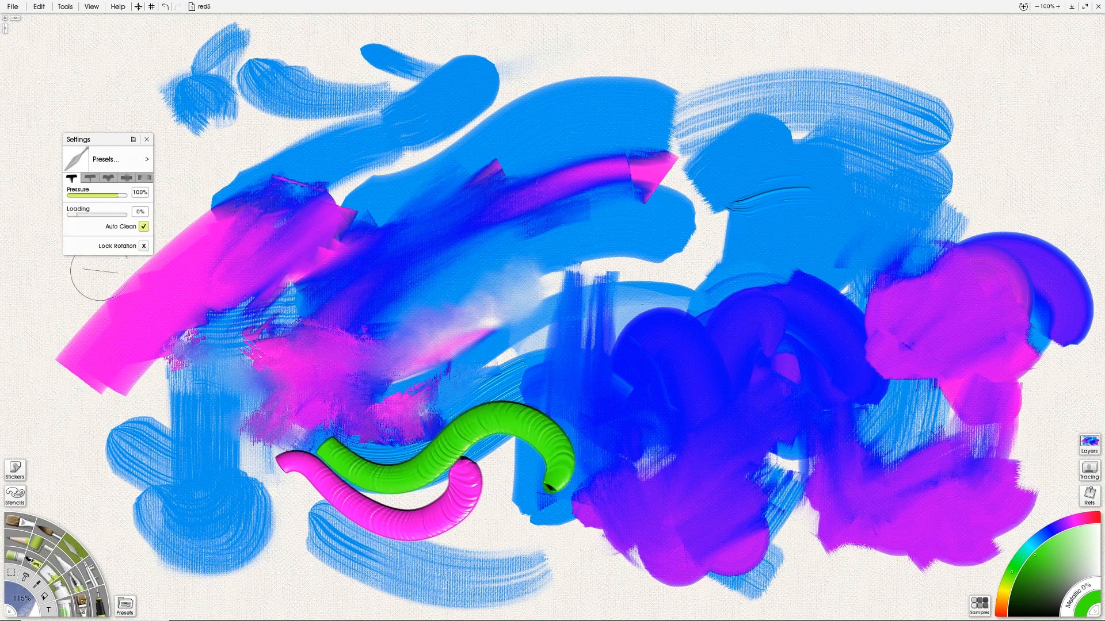
click(143, 227)
drag(287, 460, 564, 478)
mouse_move(259, 477)
mouse_down()
mouse_move(357, 517)
mouse_move(460, 529)
mouse_move(584, 495)
mouse_up()
drag(585, 552, 577, 601)
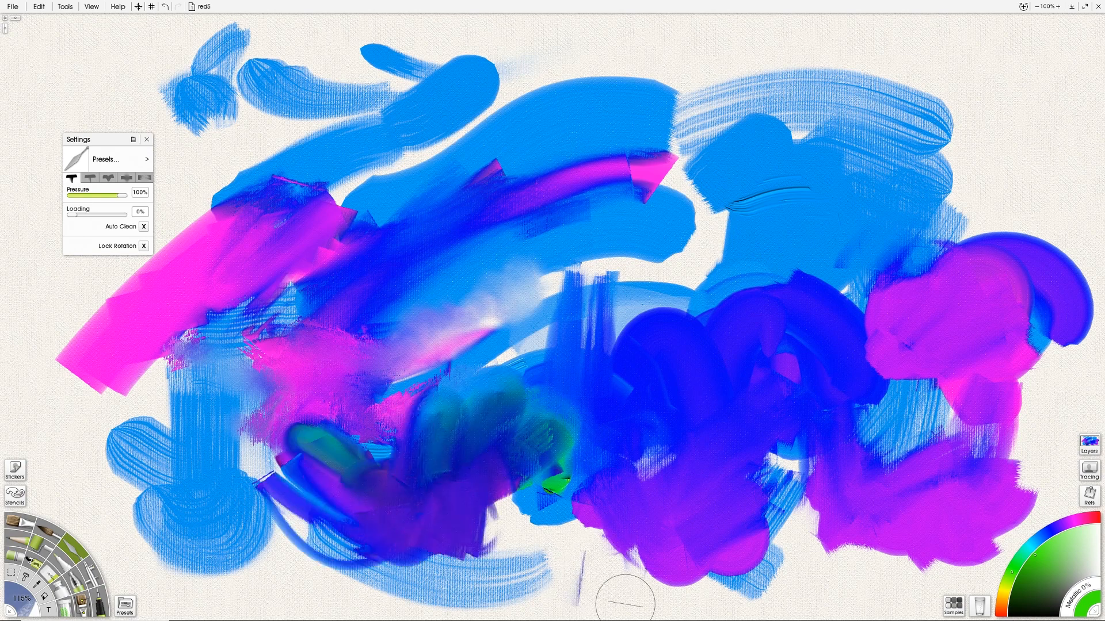
drag(329, 434, 297, 478)
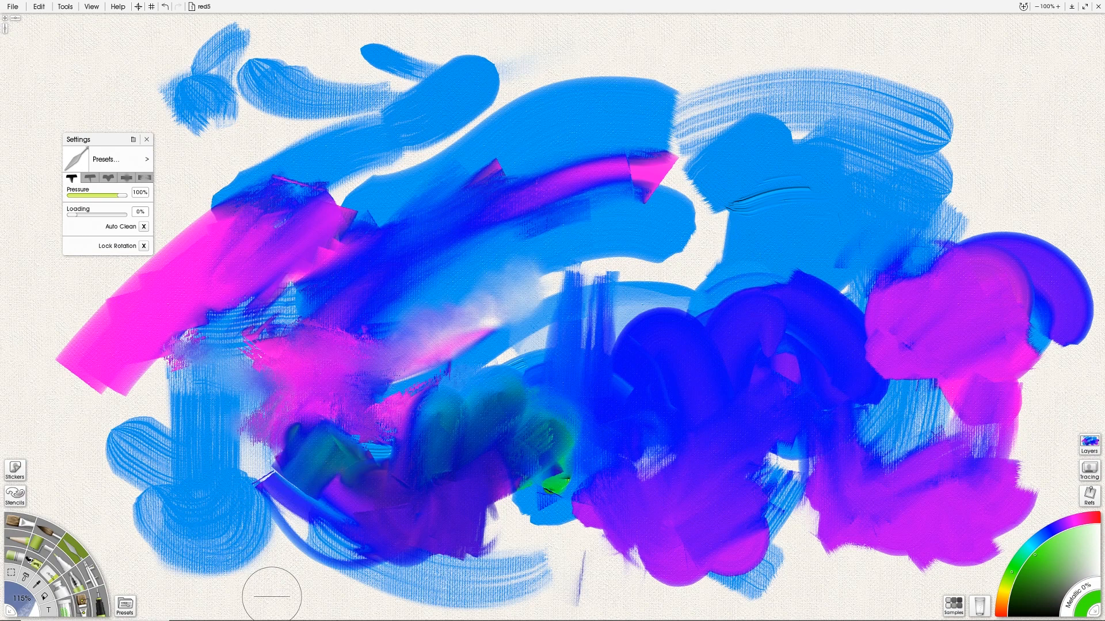